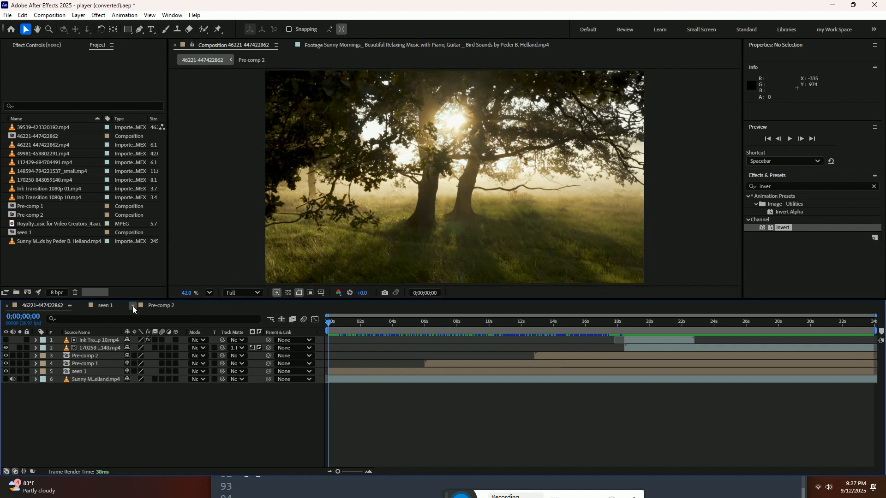
{"action": "left_click", "coordinate": [82, 305]}
{"action": "left_click", "coordinate": [38, 207]}
{"action": "key", "text": "Delete"}
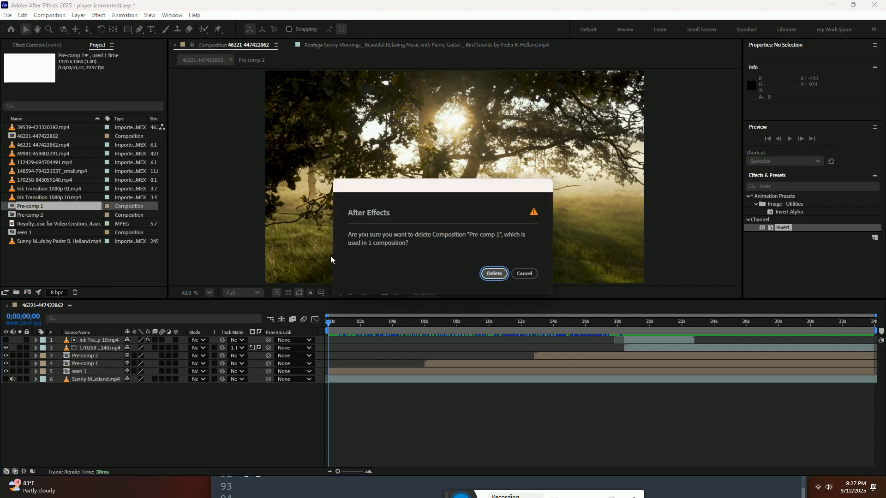
{"action": "left_click", "coordinate": [494, 273]}
{"action": "left_click", "coordinate": [48, 205]}
{"action": "key", "text": "Delete"}
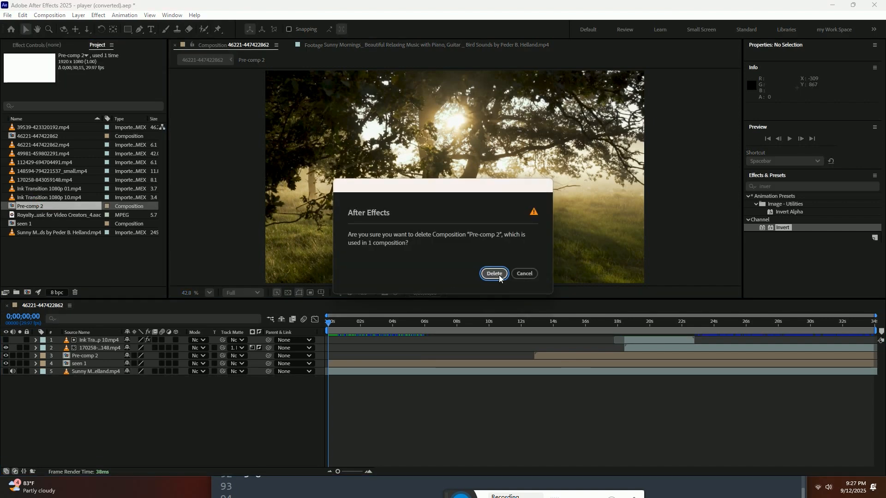
{"action": "left_click", "coordinate": [499, 277]}
{"action": "left_click", "coordinate": [25, 215]}
{"action": "key", "text": "Delete"}
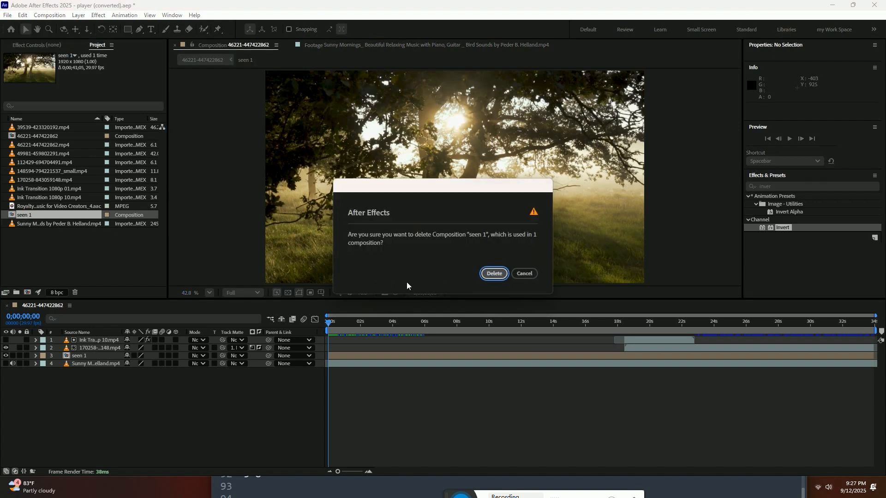
{"action": "left_click", "coordinate": [486, 276]}
{"action": "left_click", "coordinate": [42, 135]}
{"action": "key", "text": "Delete"}
{"action": "left_click", "coordinate": [482, 272]}
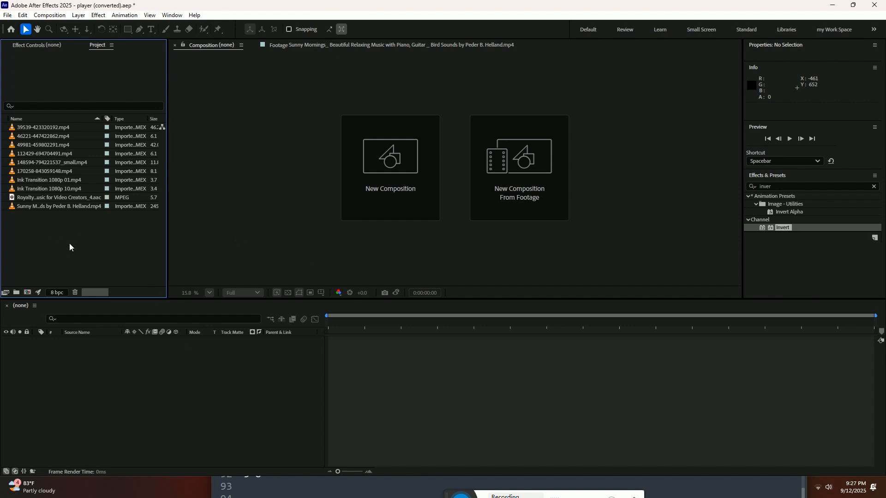
Examine the thumbnails and details of the imported video clips, ink transitions and music in the project
{"action": "left_click", "coordinate": [24, 128]}
{"action": "left_click", "coordinate": [35, 163]}
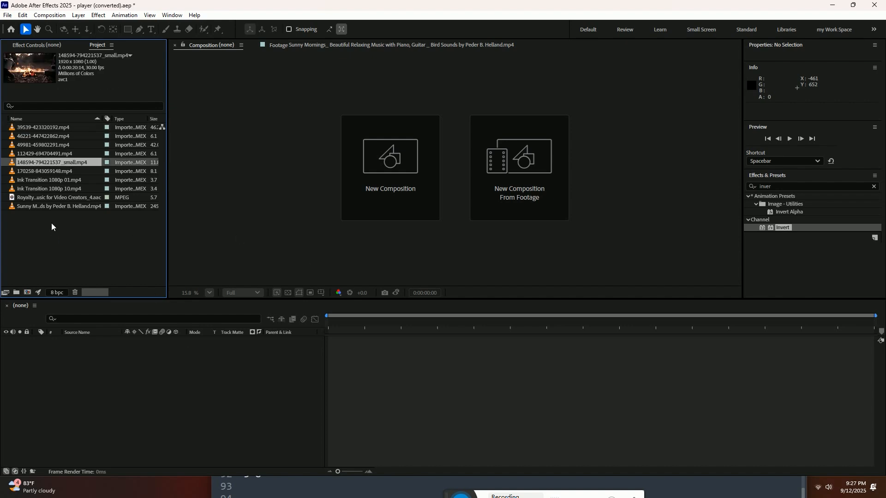
{"action": "left_click", "coordinate": [39, 197]}
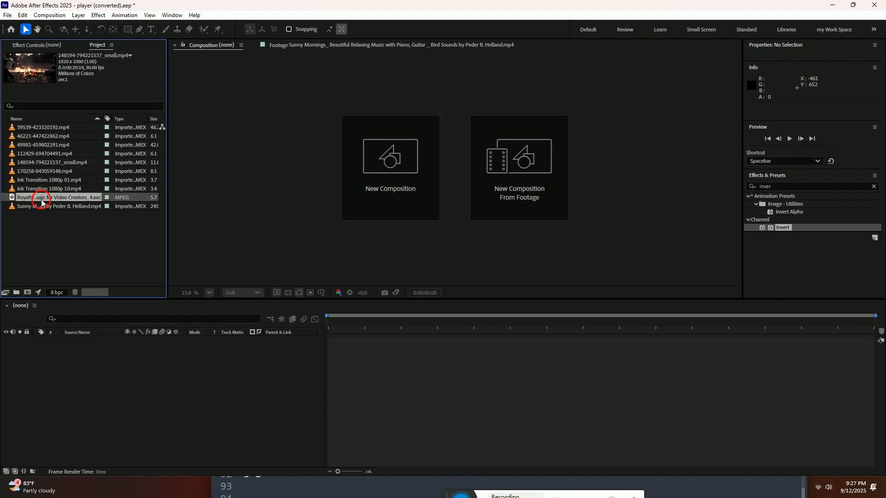
{"action": "left_click", "coordinate": [33, 136]}
{"action": "left_click", "coordinate": [33, 131]}
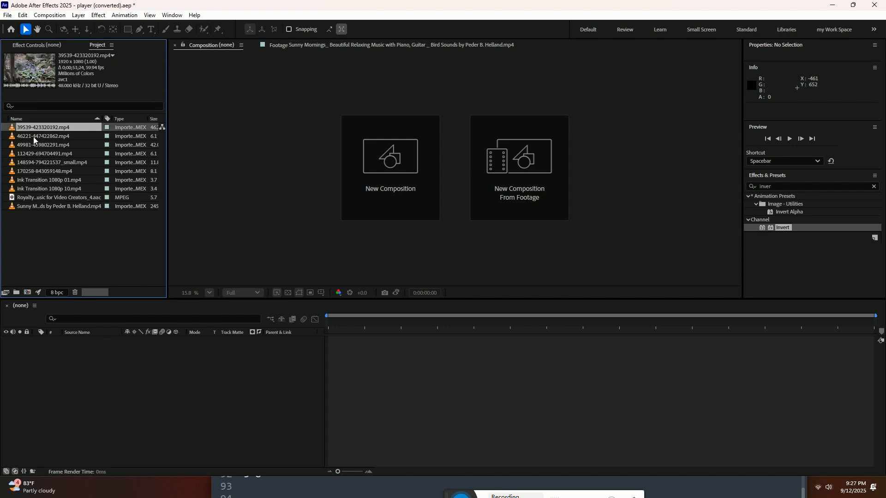
{"action": "left_click", "coordinate": [34, 136]}
{"action": "left_click", "coordinate": [36, 145]}
{"action": "left_click", "coordinate": [40, 155]}
{"action": "left_click", "coordinate": [37, 137]}
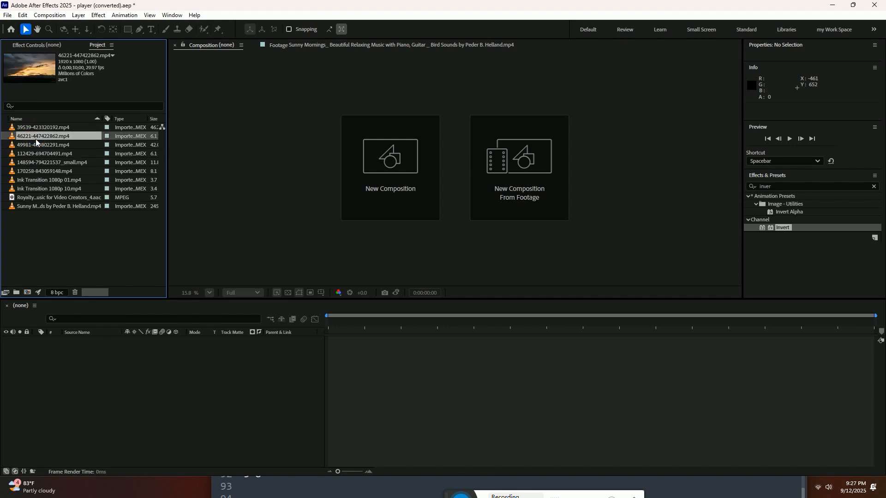
{"action": "left_click", "coordinate": [38, 145]}
{"action": "left_click", "coordinate": [38, 154]}
{"action": "left_click", "coordinate": [29, 162]}
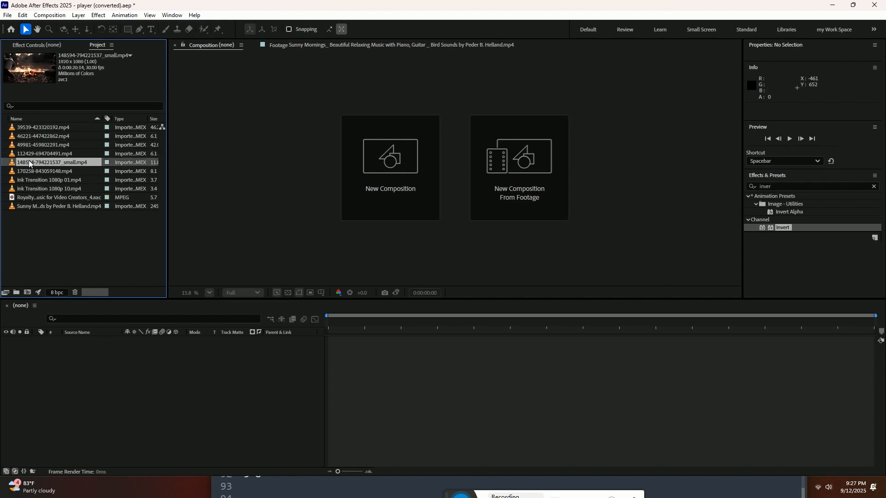
{"action": "left_click", "coordinate": [26, 172]}
{"action": "left_click", "coordinate": [21, 181]}
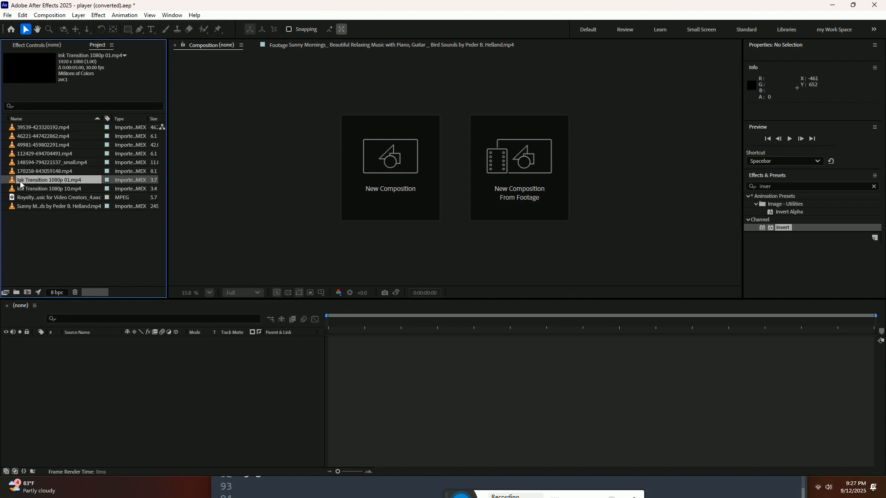
{"action": "left_click", "coordinate": [24, 171]}
{"action": "left_click", "coordinate": [21, 180]}
{"action": "left_click", "coordinate": [29, 207]}
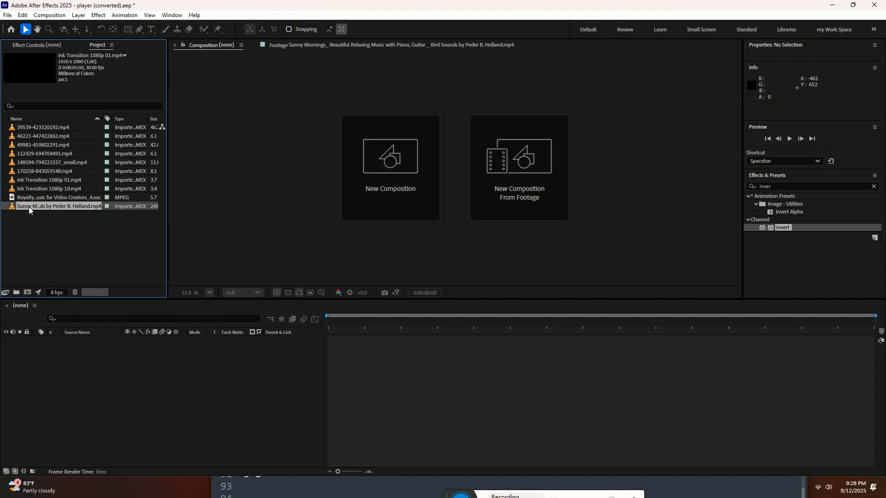
{"action": "left_click", "coordinate": [35, 189]}
{"action": "left_click", "coordinate": [37, 164]}
{"action": "left_click", "coordinate": [39, 138]}
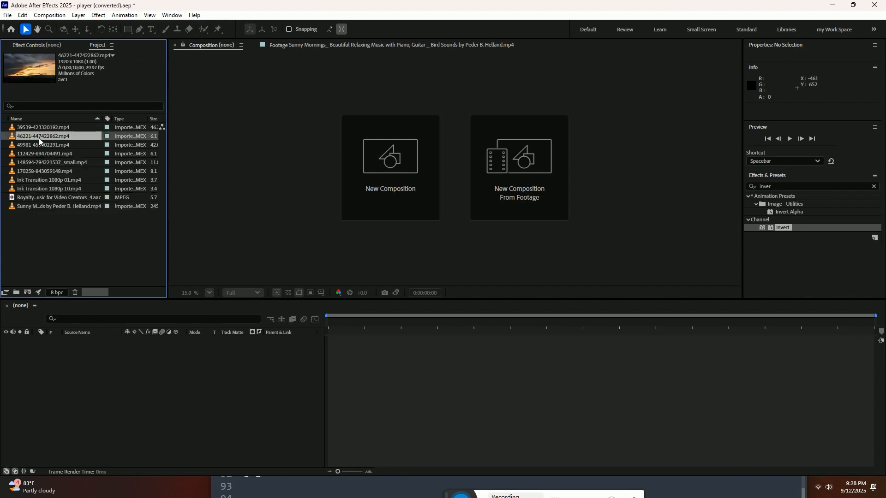
{"action": "left_click", "coordinate": [40, 129]}
{"action": "left_click", "coordinate": [20, 138]}
Create a new composition from the 49981-459802291.mp4 clip and select its layer
{"action": "left_click", "coordinate": [24, 145]}
{"action": "left_click_drag", "start_coordinate": [14, 147], "coordinate": [66, 361]}
{"action": "mouse_move", "coordinate": [331, 323]}
{"action": "left_mouse_down"}
{"action": "mouse_move", "coordinate": [493, 326]}
{"action": "mouse_move", "coordinate": [326, 329]}
{"action": "left_mouse_up"}
{"action": "left_click", "coordinate": [326, 371]}
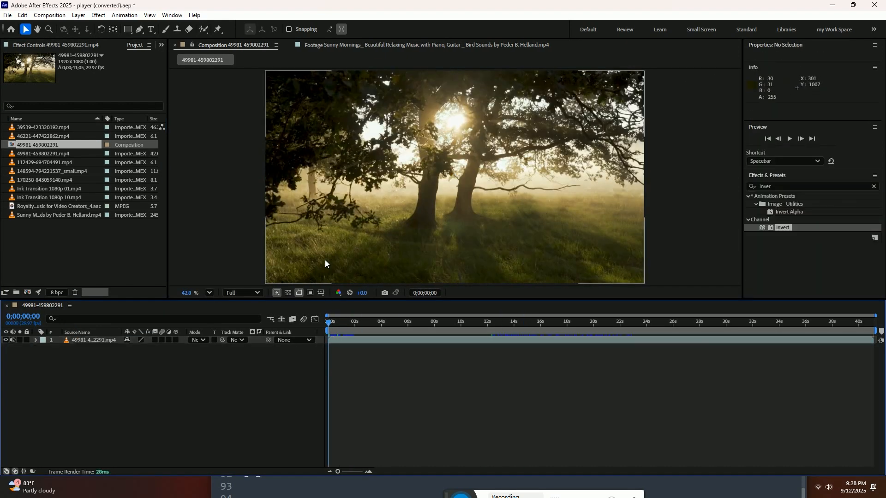
{"action": "left_click", "coordinate": [376, 342]}
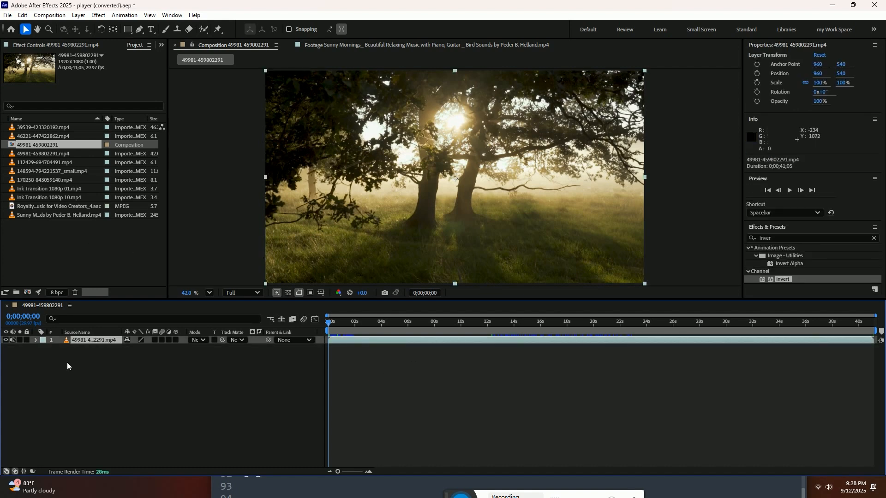
Add 39539-423320192.mp4 to the composition above the 49981-459802291.mp4 layer, starting at about 6 seconds
{"action": "left_click", "coordinate": [32, 190]}
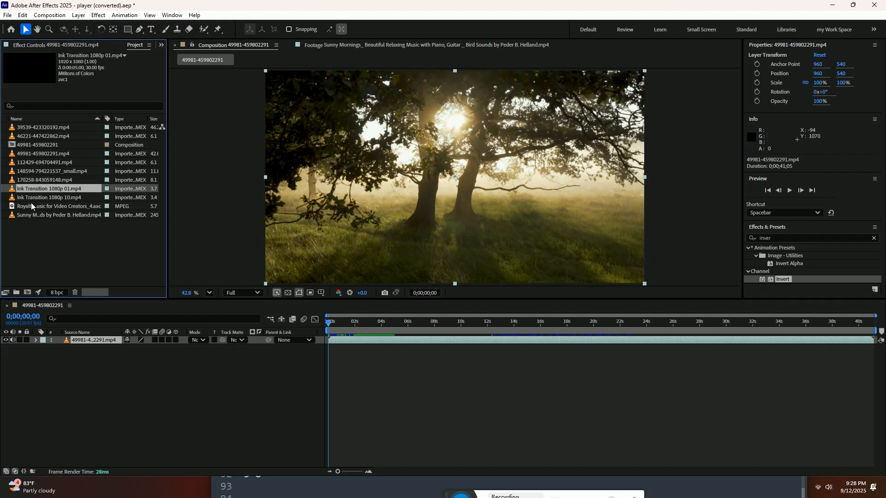
{"action": "left_click", "coordinate": [29, 128]}
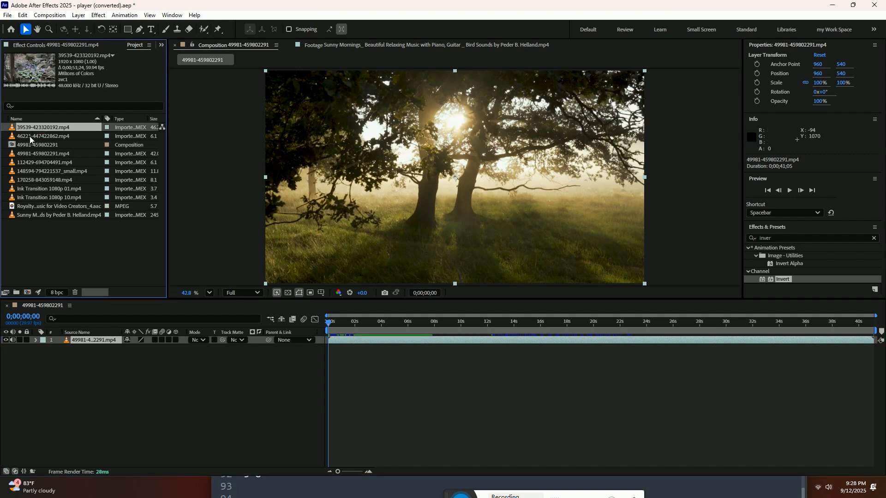
{"action": "left_click_drag", "start_coordinate": [26, 130], "coordinate": [112, 351]}
{"action": "left_click", "coordinate": [329, 323]}
{"action": "left_click_drag", "start_coordinate": [329, 323], "coordinate": [370, 322]}
{"action": "left_click_drag", "start_coordinate": [425, 341], "coordinate": [356, 350]}
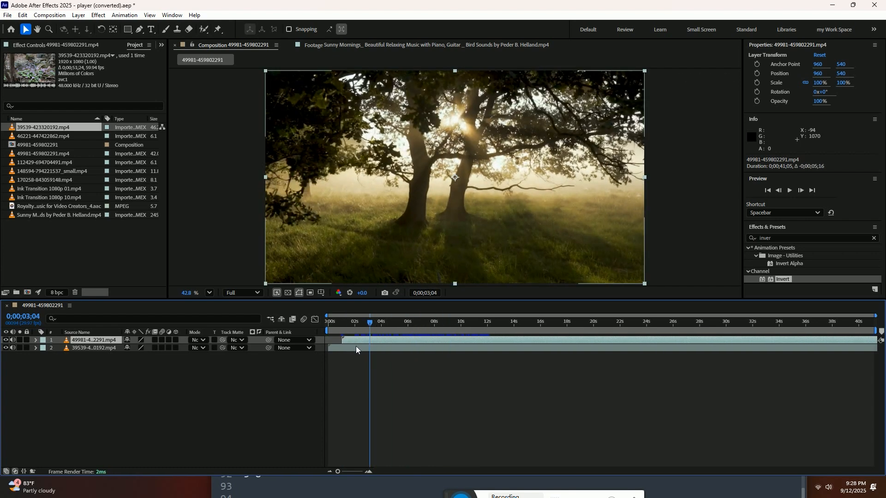
{"action": "left_click_drag", "start_coordinate": [356, 350], "coordinate": [412, 348]}
{"action": "left_click_drag", "start_coordinate": [369, 326], "coordinate": [428, 323]}
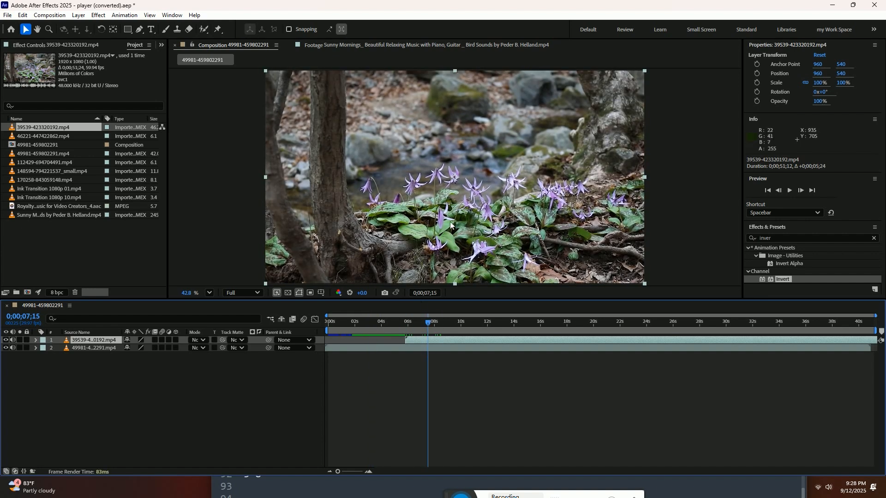
Add Ink Transition 1080p 01.mp4 as the topmost layer and align its start with the 39539-423320192.mp4 layer
{"action": "left_click", "coordinate": [29, 190]}
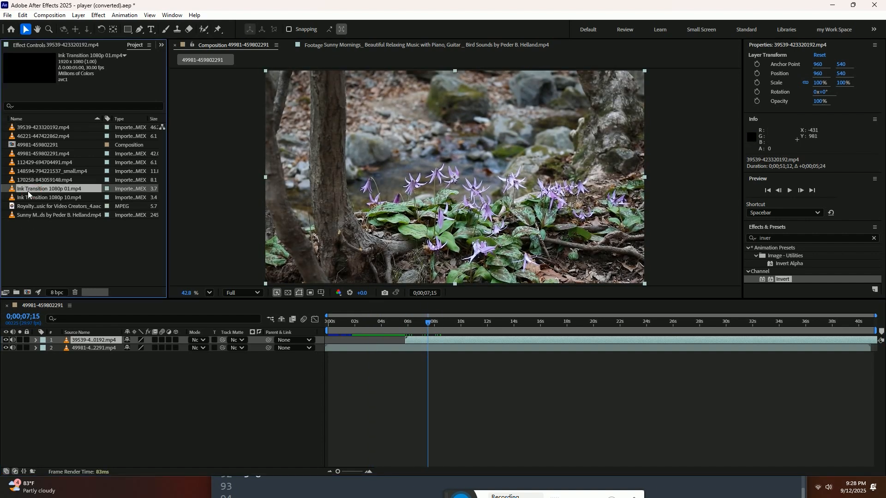
{"action": "double_click", "coordinate": [31, 193]}
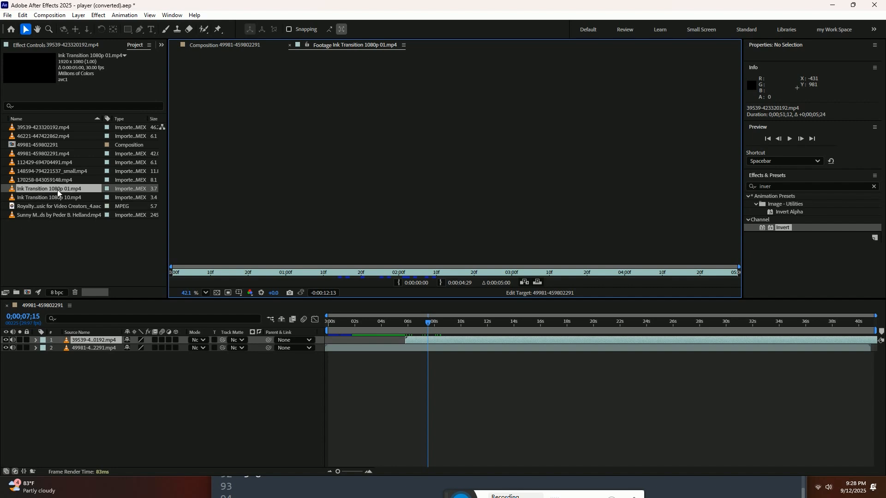
{"action": "mouse_move", "coordinate": [19, 195]}
{"action": "left_mouse_down"}
{"action": "mouse_move", "coordinate": [117, 400]}
{"action": "mouse_move", "coordinate": [111, 388]}
{"action": "left_mouse_up"}
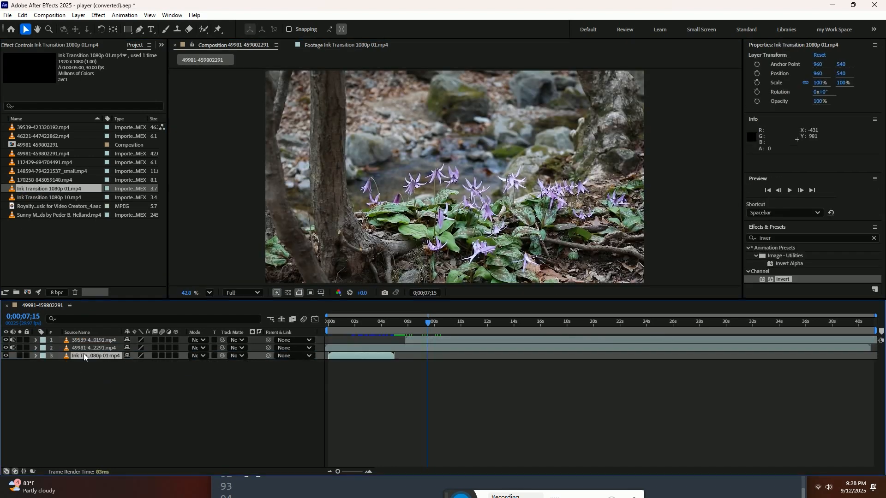
{"action": "left_click_drag", "start_coordinate": [82, 359], "coordinate": [86, 337]}
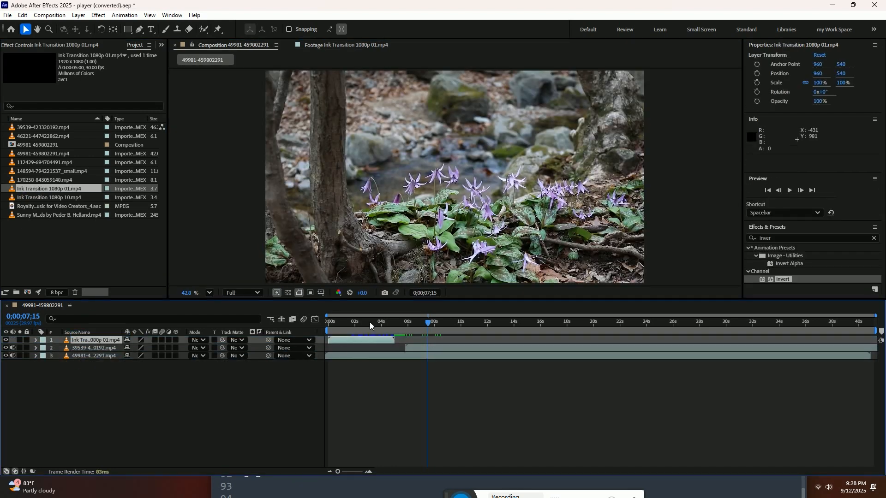
{"action": "mouse_move", "coordinate": [370, 341]}
{"action": "left_mouse_down"}
{"action": "mouse_move", "coordinate": [454, 344]}
{"action": "mouse_move", "coordinate": [442, 345]}
{"action": "left_mouse_up"}
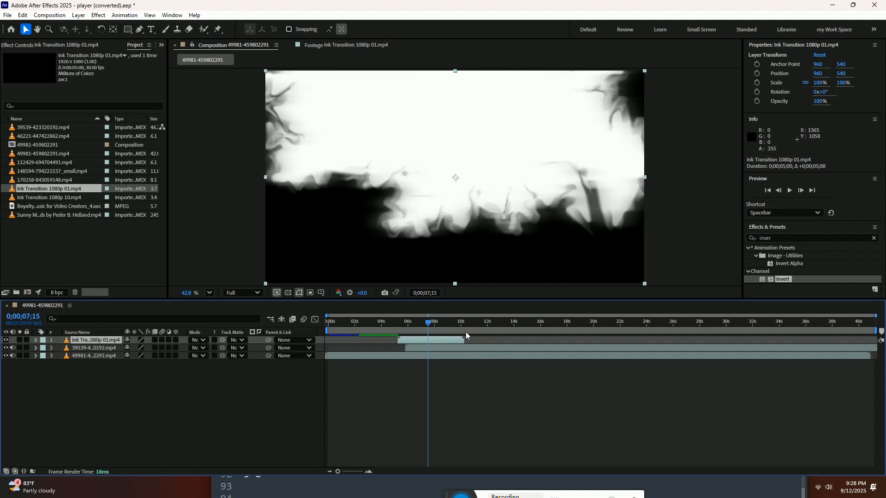
{"action": "left_click_drag", "start_coordinate": [411, 342], "coordinate": [422, 346]}
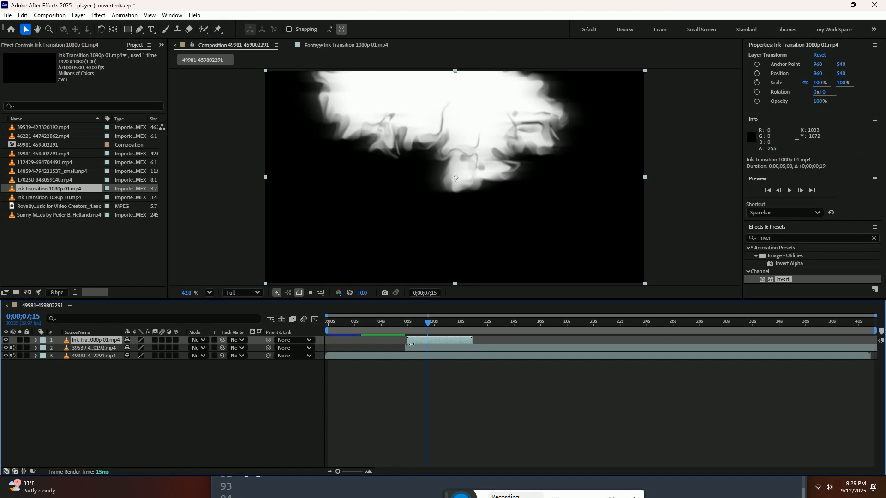
{"action": "left_click_drag", "start_coordinate": [414, 342], "coordinate": [414, 343]}
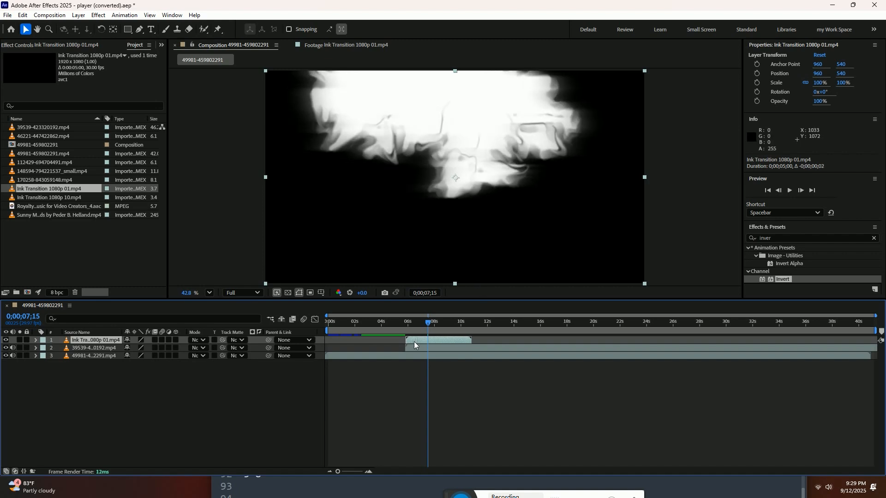
Assign Ink Transition 1080p 01.mp4 as the track matte of the 39539-423320192.mp4 layer and switch it to a luma matte
{"action": "left_click", "coordinate": [418, 348]}
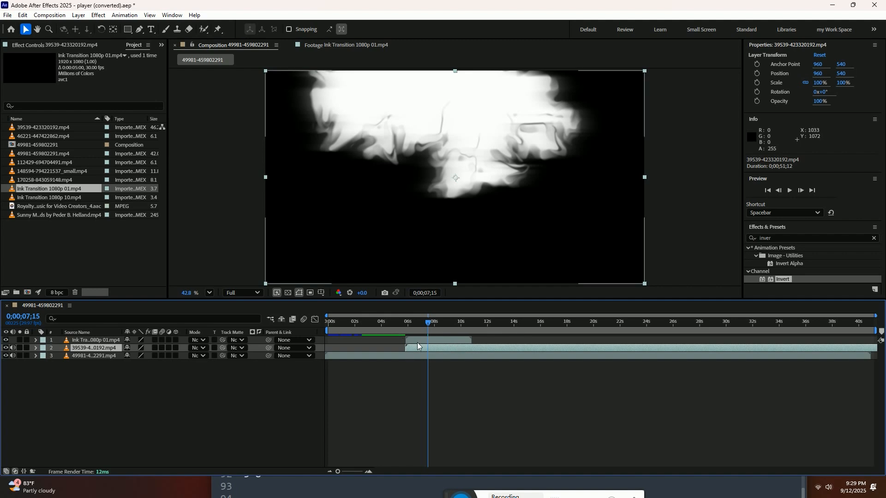
{"action": "mouse_move", "coordinate": [419, 322]}
{"action": "left_mouse_down"}
{"action": "mouse_move", "coordinate": [348, 323]}
{"action": "mouse_move", "coordinate": [416, 334]}
{"action": "left_mouse_up"}
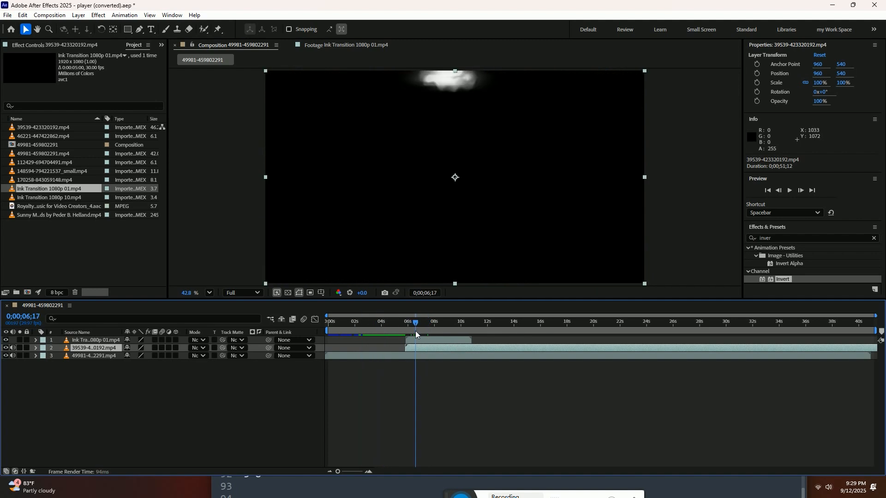
{"action": "left_click", "coordinate": [241, 349]}
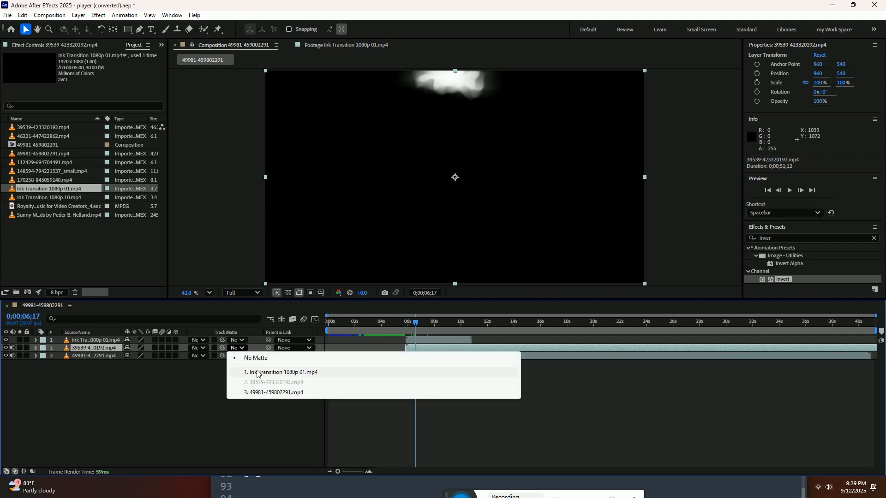
{"action": "left_click", "coordinate": [269, 375]}
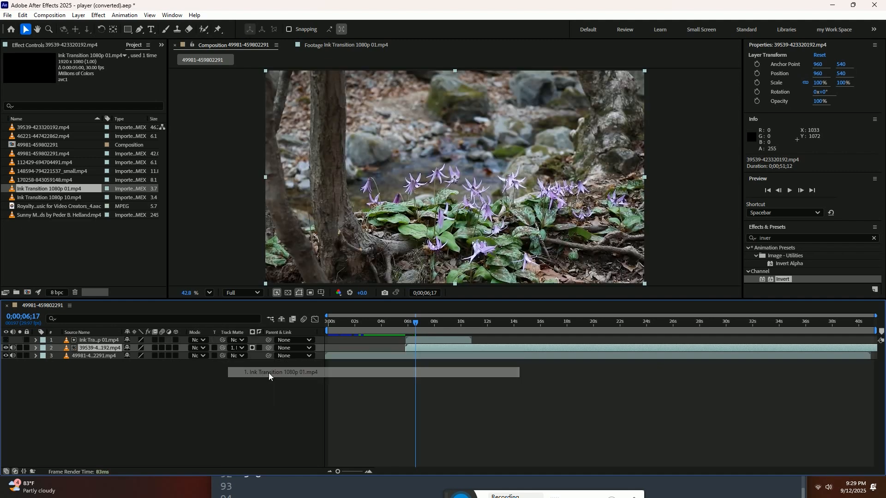
{"action": "left_click", "coordinate": [422, 342]}
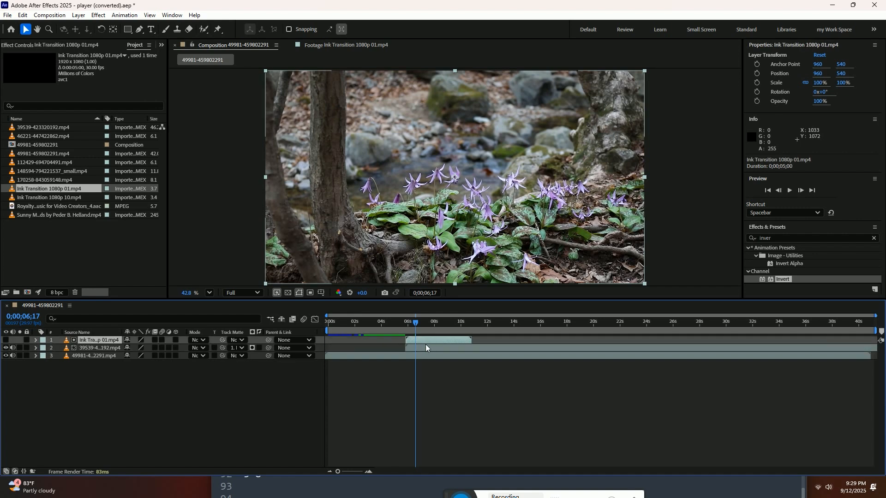
{"action": "left_click", "coordinate": [252, 349]}
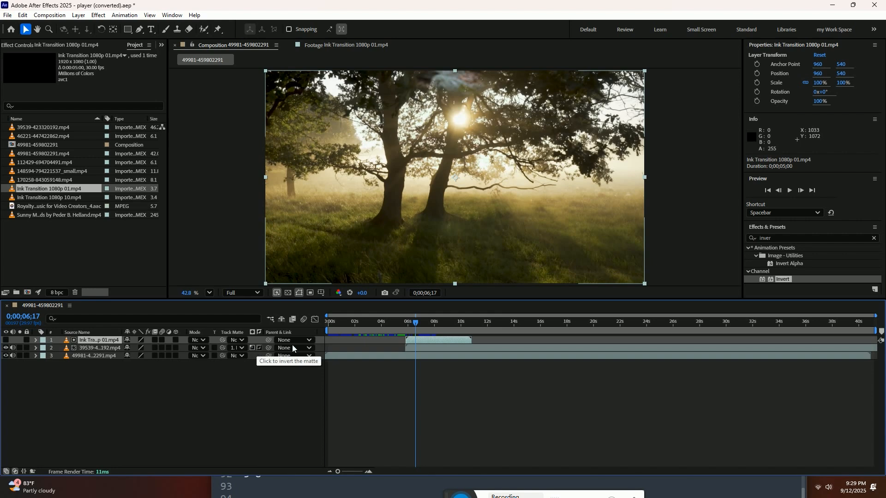
Check the matte around 0;00;06;16 and set the 39539-423320192.mp4 layer's luma matte to inverted
{"action": "left_click_drag", "start_coordinate": [416, 322], "coordinate": [403, 322]}
{"action": "left_click", "coordinate": [415, 323]}
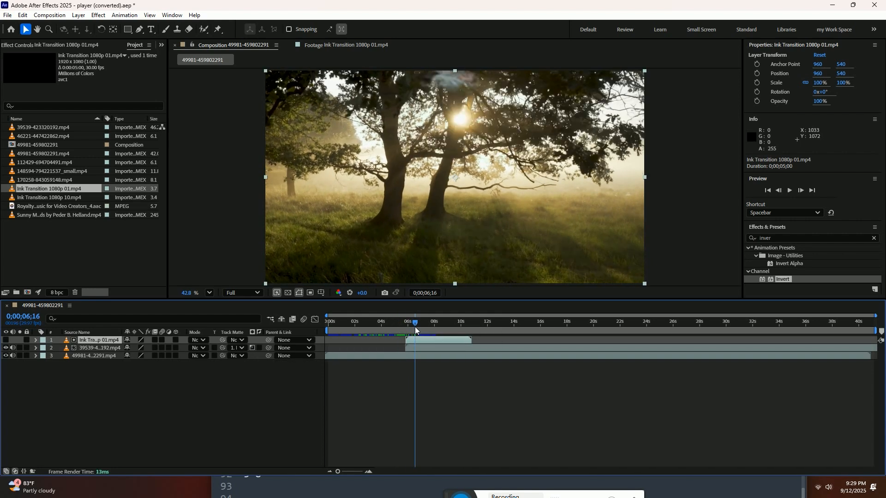
{"action": "left_click", "coordinate": [259, 348]}
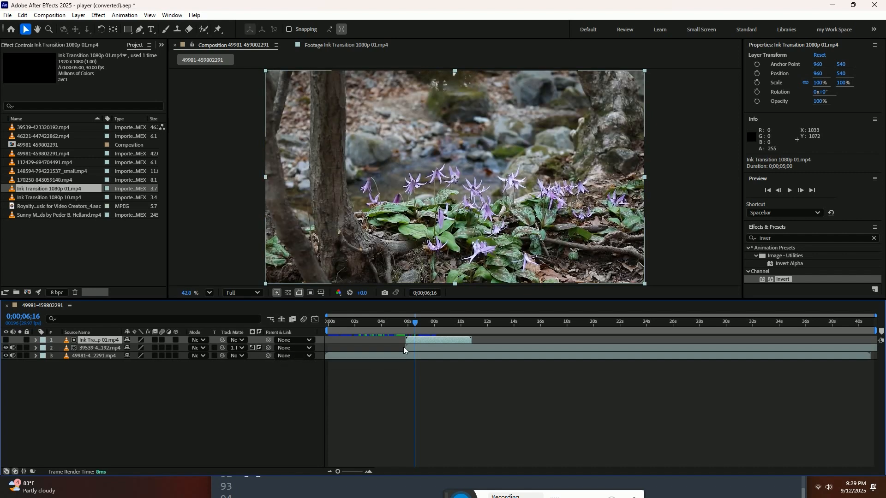
Play back the ink transition from 0;00;05;09 and examine its beginning around 0;00;06;15
{"action": "left_click_drag", "start_coordinate": [414, 323], "coordinate": [397, 339]}
{"action": "key", "text": "space"}
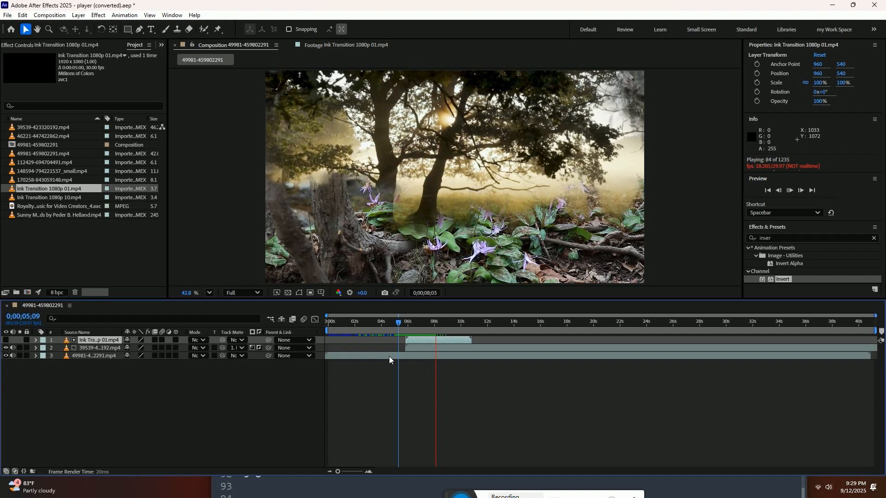
{"action": "key", "text": "space"}
{"action": "left_click_drag", "start_coordinate": [444, 326], "coordinate": [417, 331]}
{"action": "scroll", "coordinate": [409, 368], "scroll_direction": "up", "scroll_amount": 5}
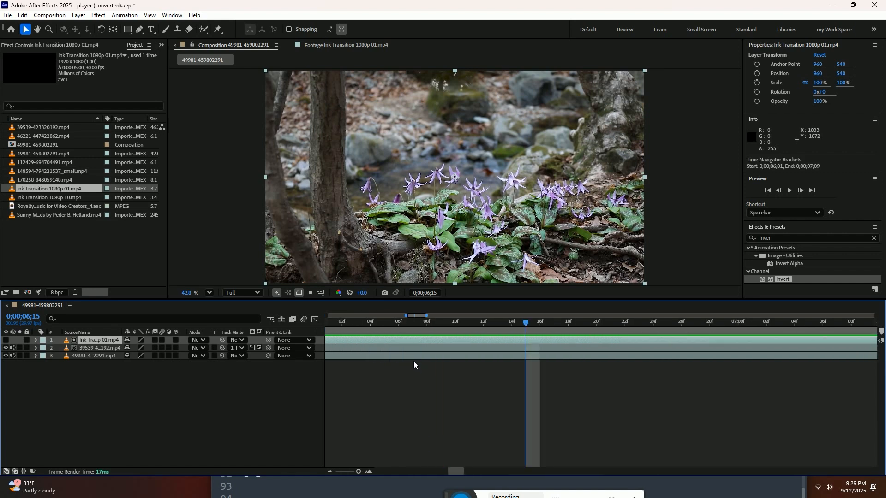
Trim the start of the Ink Transition 1080p 01.mp4 layer at 0;00;06;09 and move it earlier to the 39539-423320192.mp4 layer's start
{"action": "left_click_drag", "start_coordinate": [445, 324], "coordinate": [424, 328]}
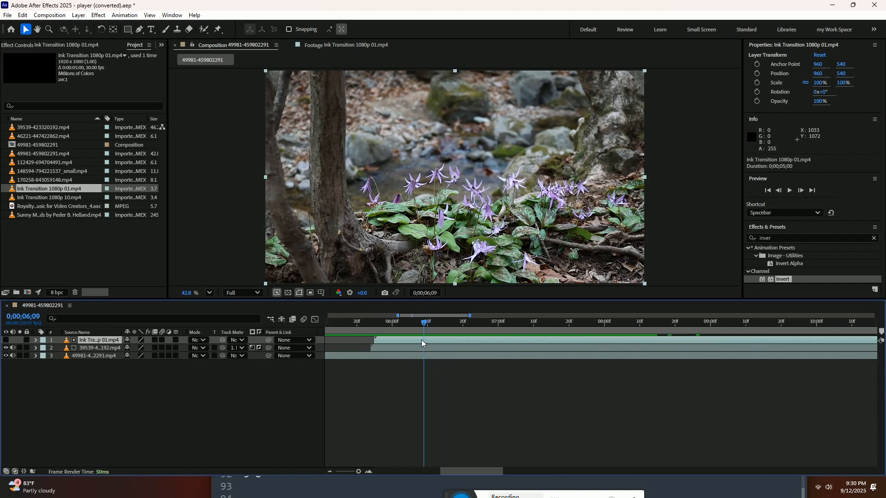
{"action": "key", "text": "alt+bracketleft"}
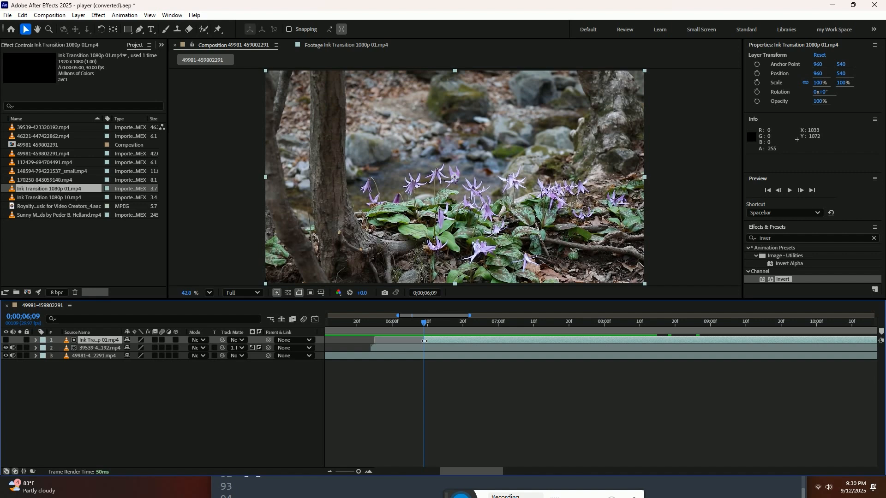
{"action": "left_click_drag", "start_coordinate": [449, 344], "coordinate": [401, 349]}
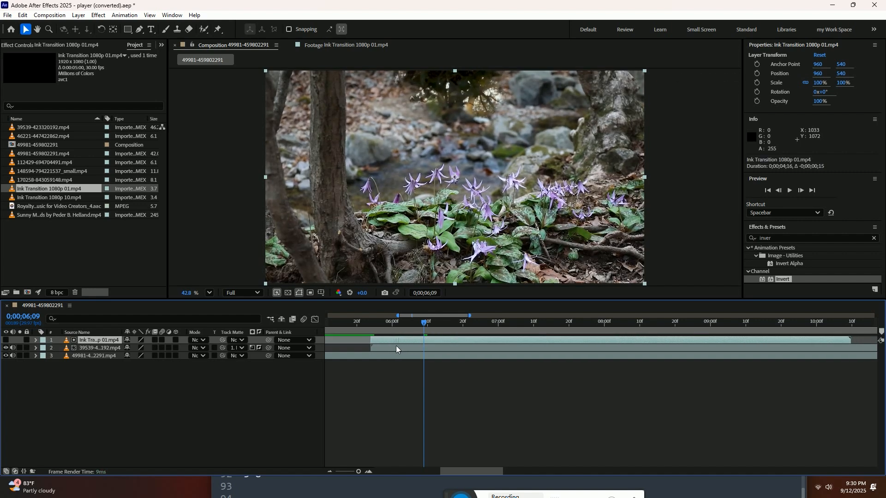
Play back the trimmed ink transition from 0;00;05;24 and examine the matte around 0;00;06;13
{"action": "left_click", "coordinate": [370, 327]}
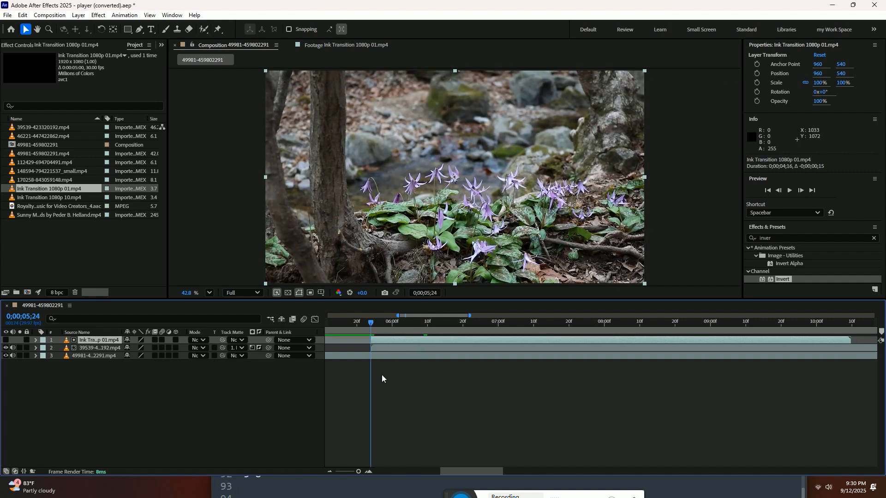
{"action": "scroll", "coordinate": [382, 378], "scroll_direction": "down", "scroll_amount": 3}
{"action": "key", "text": "space"}
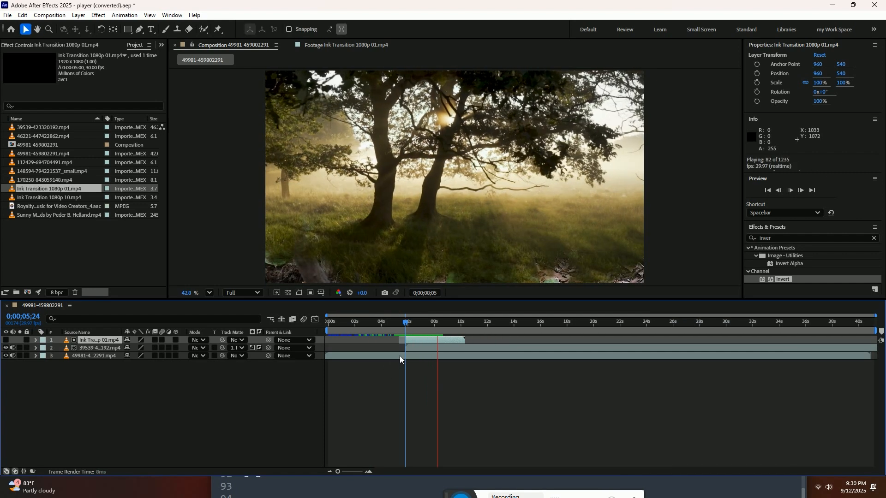
{"action": "left_click_drag", "start_coordinate": [451, 328], "coordinate": [409, 330]}
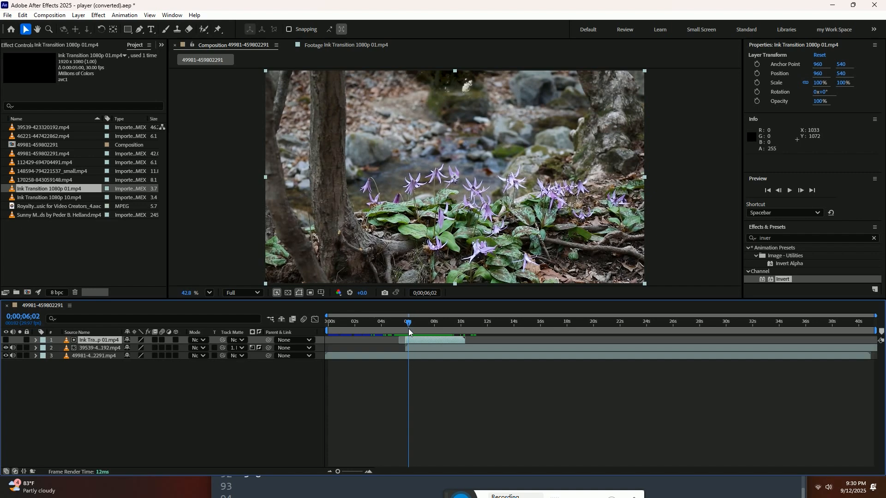
{"action": "mouse_move", "coordinate": [408, 323]}
{"action": "left_mouse_down"}
{"action": "mouse_move", "coordinate": [386, 327]}
{"action": "mouse_move", "coordinate": [414, 328]}
{"action": "left_mouse_up"}
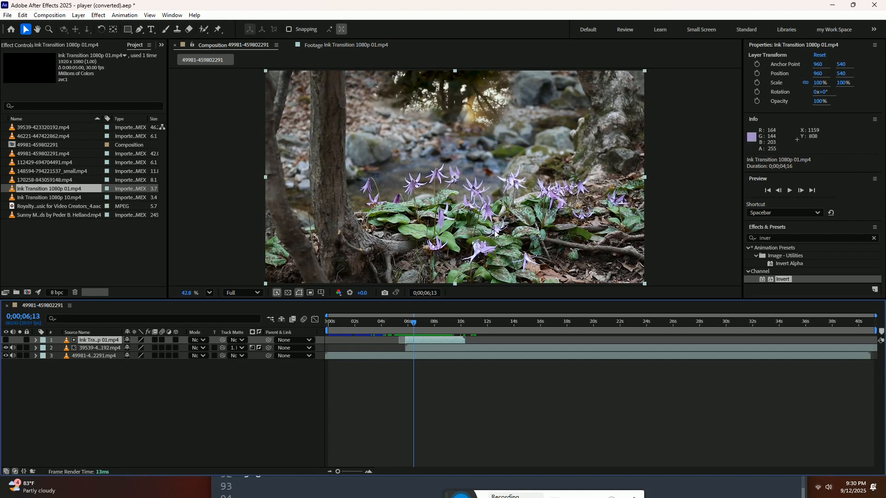
Try the Invert effect on the 39539-423320192.mp4 layer and undo it
{"action": "left_click", "coordinate": [418, 347]}
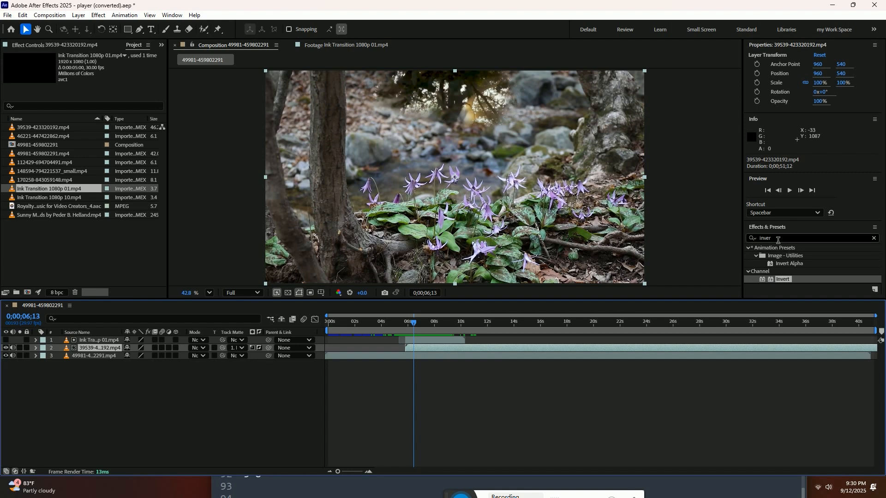
{"action": "left_click_drag", "start_coordinate": [776, 281], "coordinate": [444, 351]}
{"action": "key", "text": "ctrl+z"}
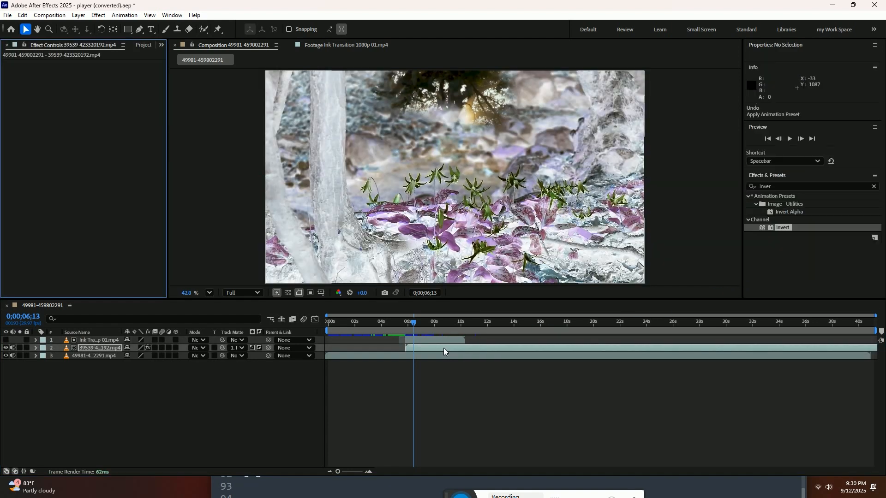
Apply the Invert effect to the Ink Transition 1080p 01.mp4 layer and play back the transition from 0;00;05;16
{"action": "left_click", "coordinate": [444, 342]}
{"action": "mouse_move", "coordinate": [778, 286]}
{"action": "left_mouse_down"}
{"action": "mouse_move", "coordinate": [410, 349]}
{"action": "mouse_move", "coordinate": [434, 341]}
{"action": "left_mouse_up"}
{"action": "key", "text": "space"}
{"action": "mouse_move", "coordinate": [410, 328]}
{"action": "left_mouse_down"}
{"action": "mouse_move", "coordinate": [436, 330]}
{"action": "mouse_move", "coordinate": [402, 335]}
{"action": "left_mouse_up"}
{"action": "key", "text": "space"}
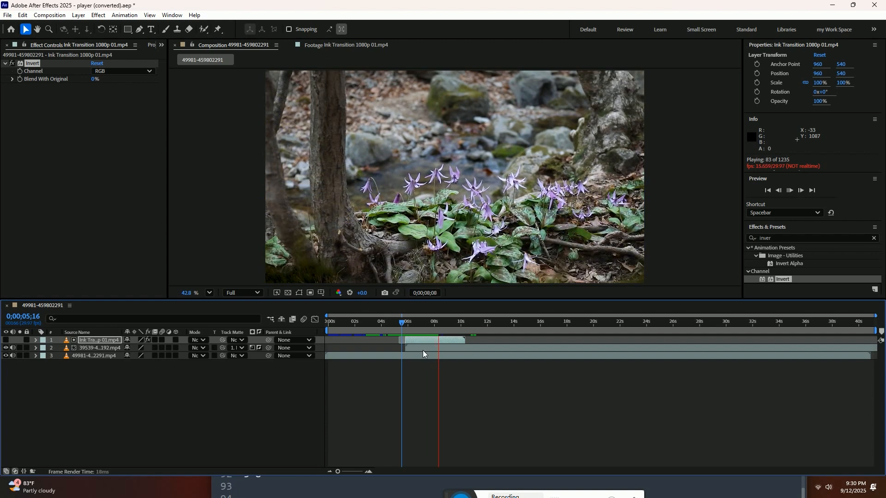
{"action": "key", "text": "space"}
{"action": "left_click_drag", "start_coordinate": [458, 325], "coordinate": [561, 338]}
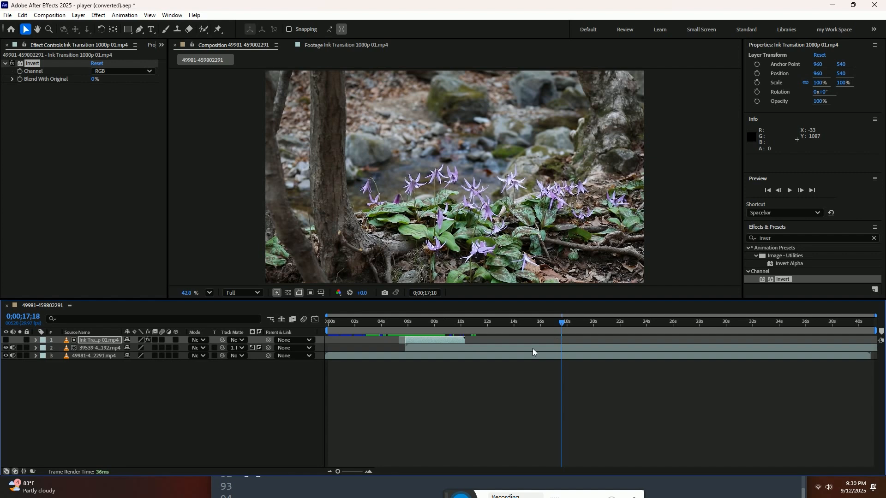
Pre-compose the Ink Transition 1080p 01.mp4 and 39539-423320192.mp4 layers as Pre-comp 1, moving all attributes, and return to the main composition
{"action": "left_click", "coordinate": [503, 371]}
{"action": "left_click", "coordinate": [422, 341]}
{"action": "left_click", "coordinate": [424, 348], "text": "shift"}
{"action": "right_click", "coordinate": [107, 341]}
{"action": "left_click", "coordinate": [151, 280]}
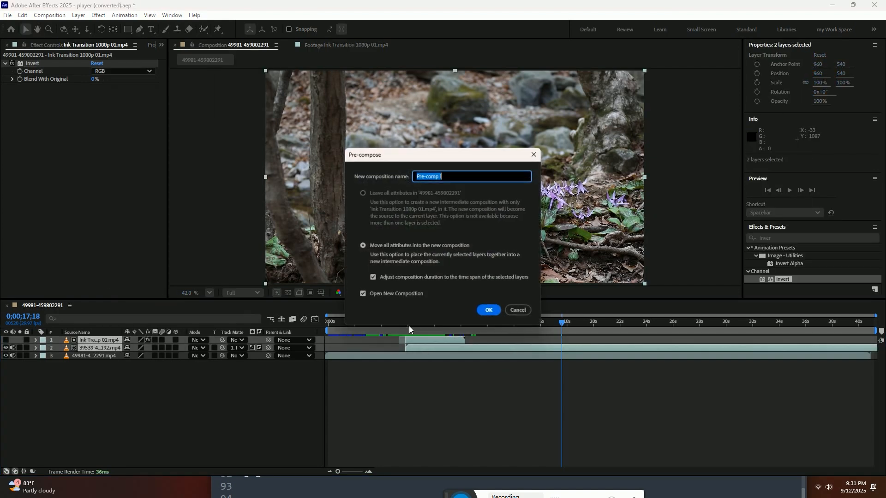
{"action": "left_click", "coordinate": [489, 312]}
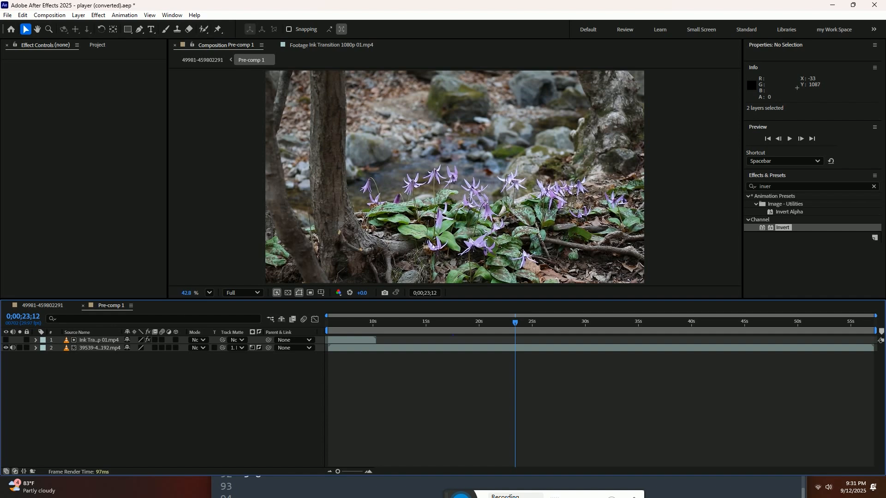
{"action": "left_click", "coordinate": [83, 305]}
{"action": "left_click_drag", "start_coordinate": [401, 324], "coordinate": [543, 327]}
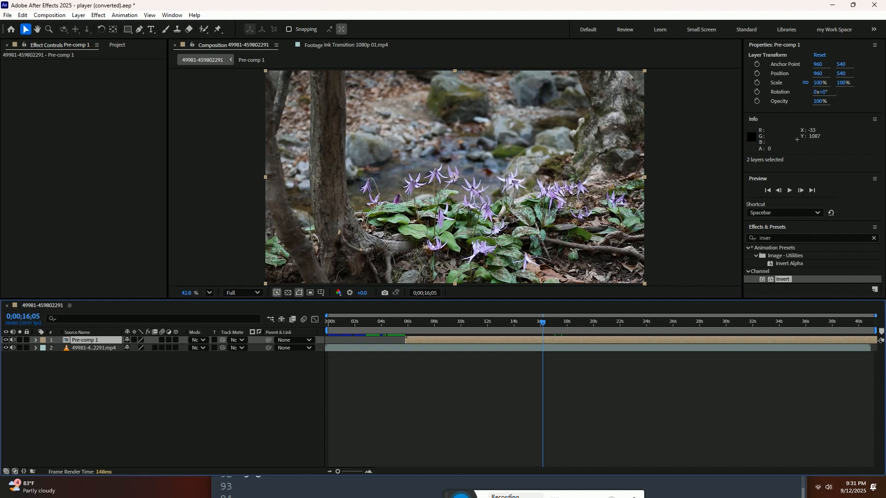
{"action": "left_click", "coordinate": [117, 44]}
{"action": "left_click", "coordinate": [29, 184]}
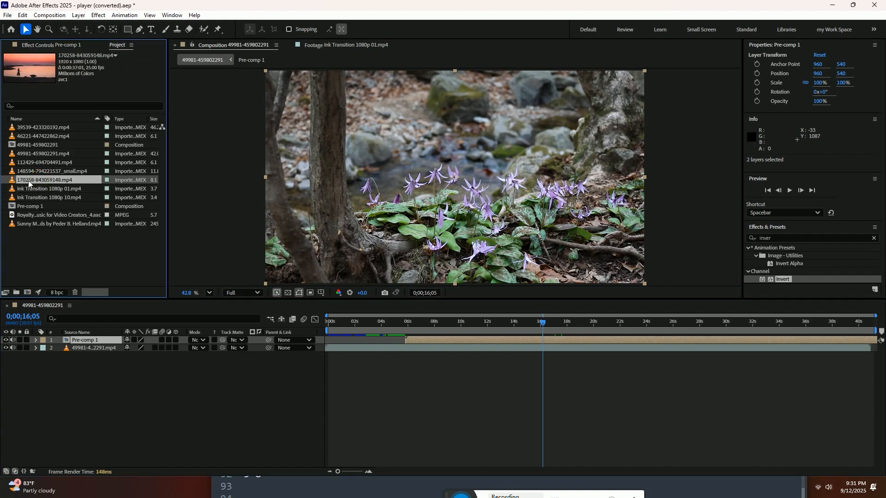
{"action": "left_click", "coordinate": [31, 172]}
{"action": "left_click_drag", "start_coordinate": [31, 174], "coordinate": [549, 339]}
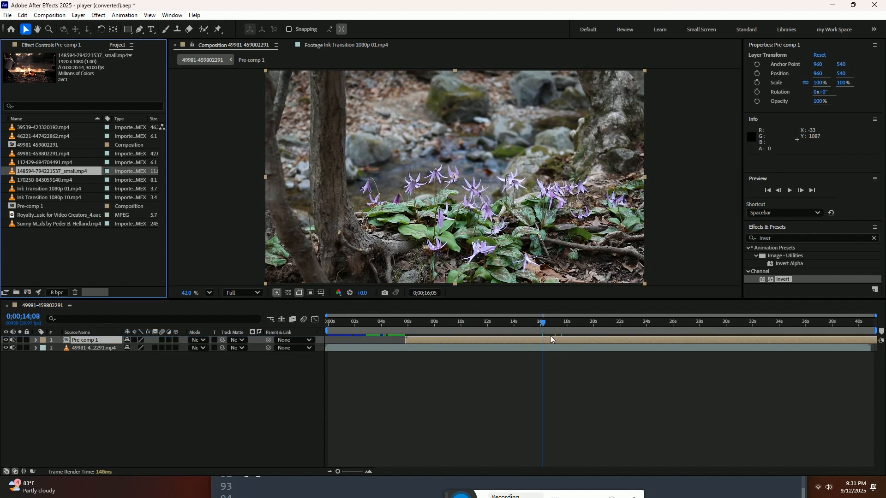
{"action": "left_click_drag", "start_coordinate": [25, 173], "coordinate": [569, 347]}
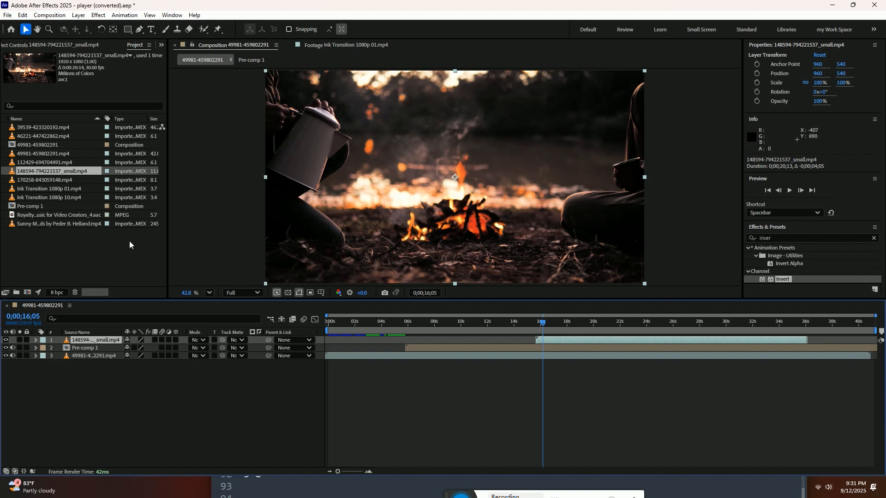
Try 170258-843059148.mp4 as the topmost layer from about the 20-second mark and delete it
{"action": "left_click", "coordinate": [54, 180]}
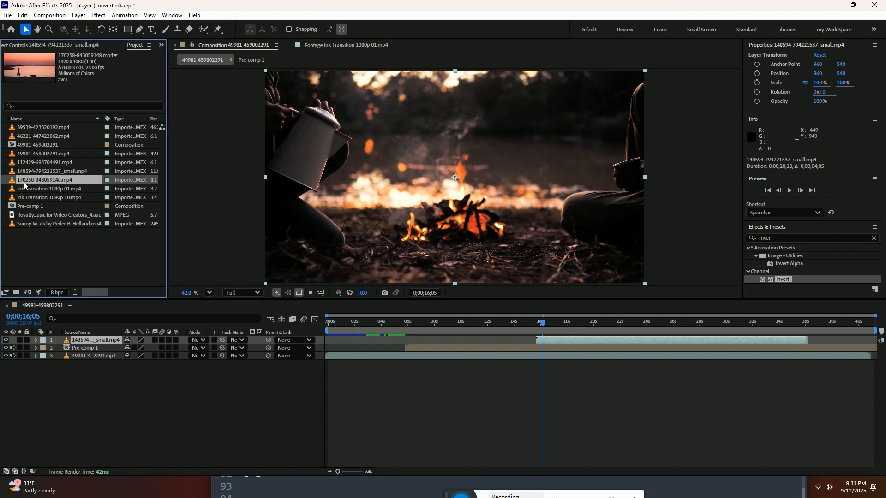
{"action": "left_click_drag", "start_coordinate": [24, 183], "coordinate": [609, 344]}
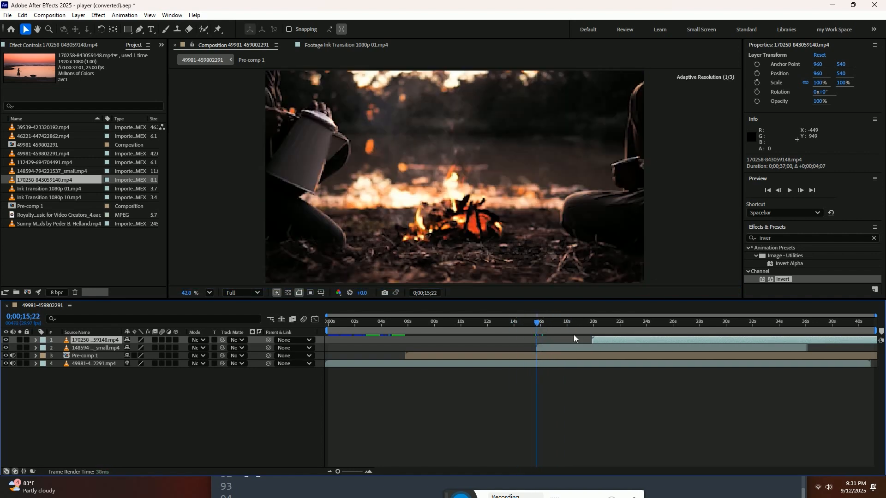
{"action": "left_click_drag", "start_coordinate": [543, 325], "coordinate": [525, 337]}
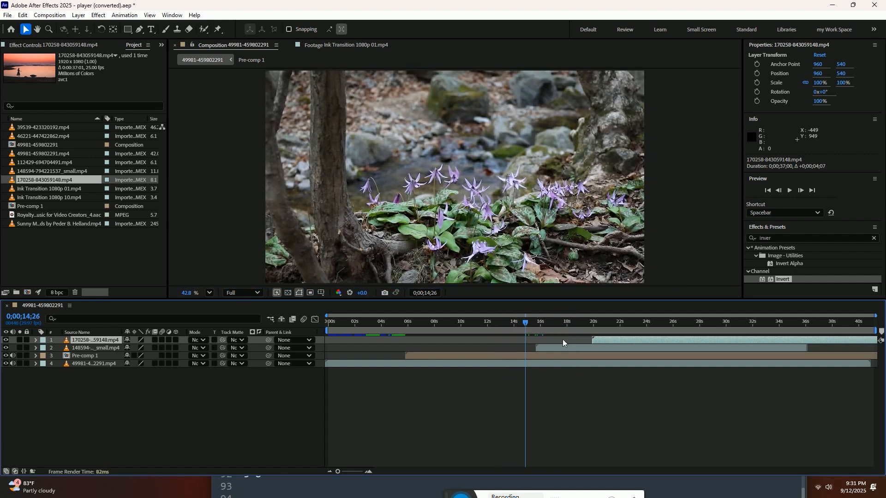
{"action": "left_click", "coordinate": [608, 341]}
{"action": "key", "text": "Delete"}
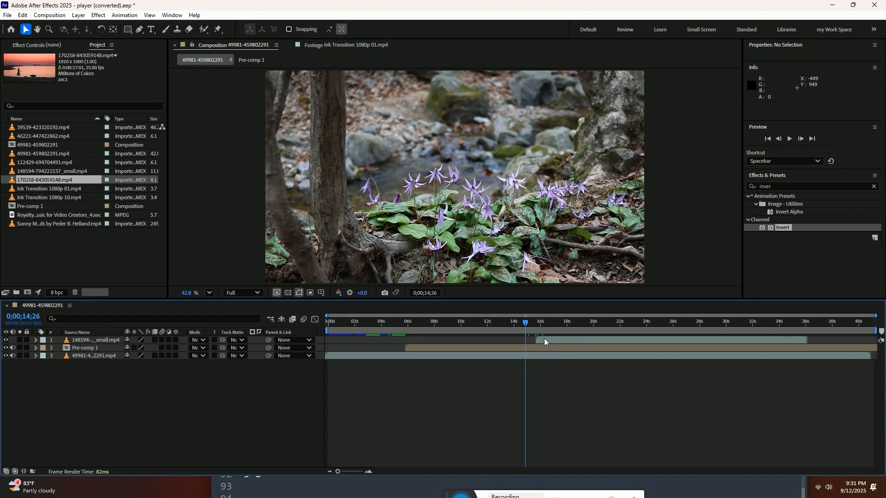
{"action": "mouse_move", "coordinate": [49, 198]}
{"action": "left_mouse_down"}
{"action": "mouse_move", "coordinate": [457, 376]}
{"action": "mouse_move", "coordinate": [530, 332]}
{"action": "mouse_move", "coordinate": [564, 342]}
{"action": "left_mouse_up"}
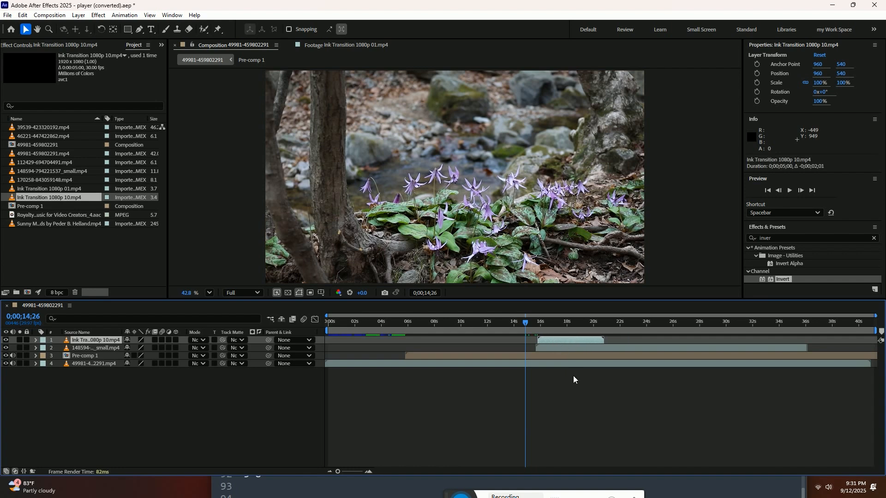
{"action": "left_click_drag", "start_coordinate": [526, 326], "coordinate": [563, 334]}
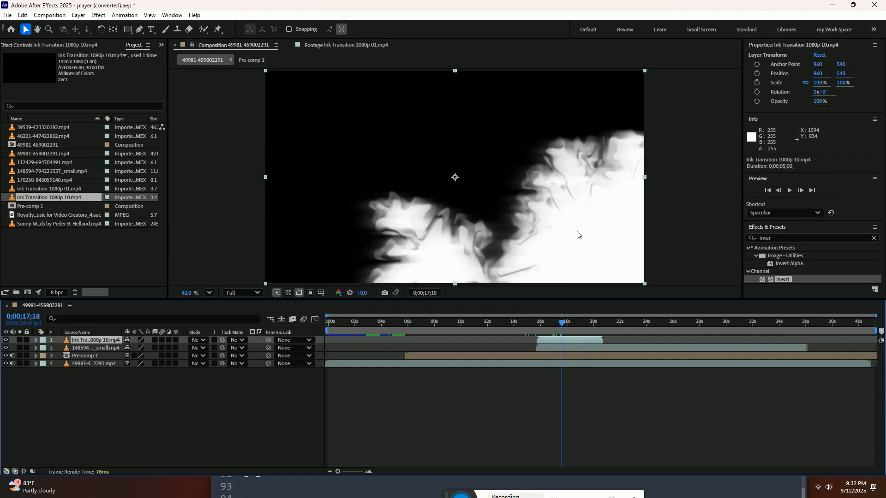
{"action": "left_click_drag", "start_coordinate": [770, 279], "coordinate": [585, 342]}
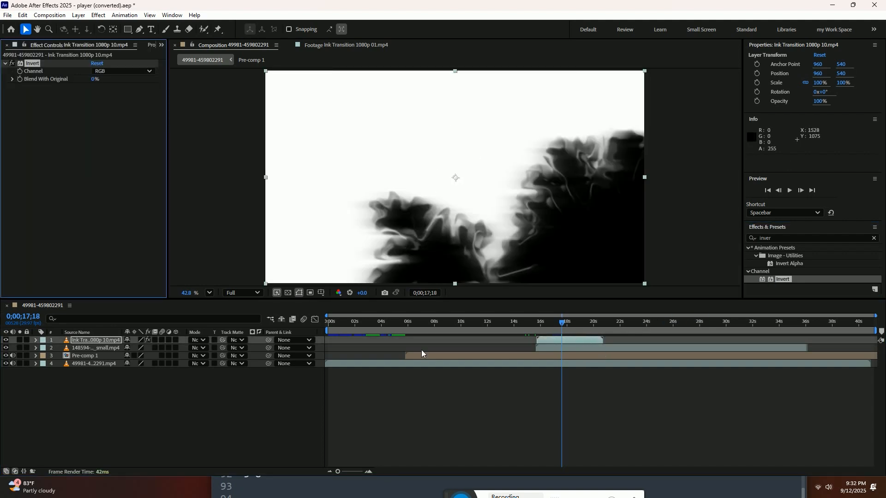
{"action": "left_click", "coordinate": [238, 349]}
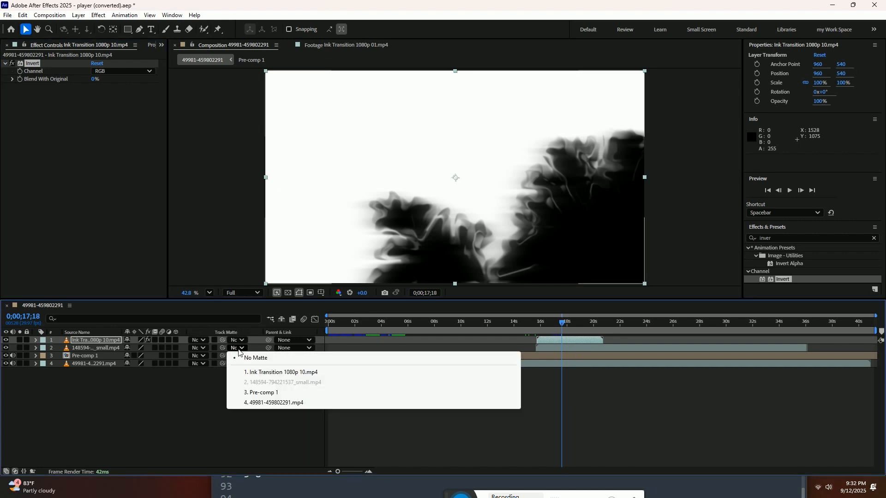
{"action": "left_click", "coordinate": [269, 374]}
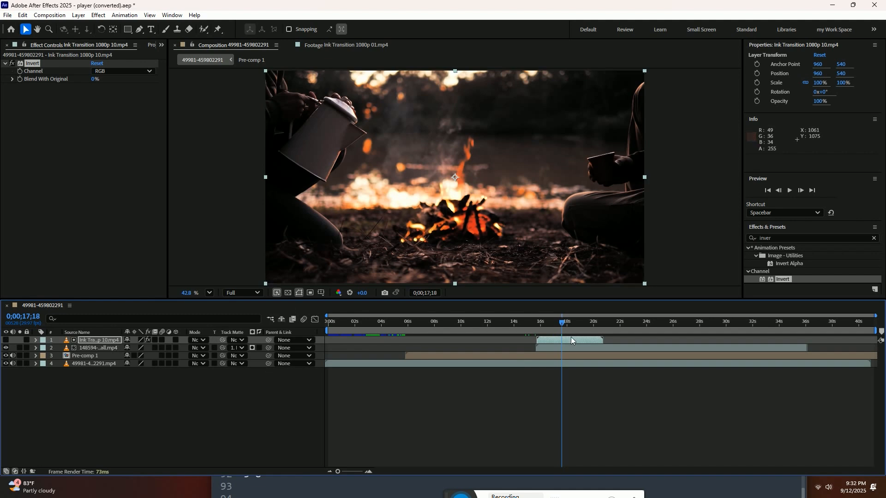
{"action": "left_click", "coordinate": [251, 347]}
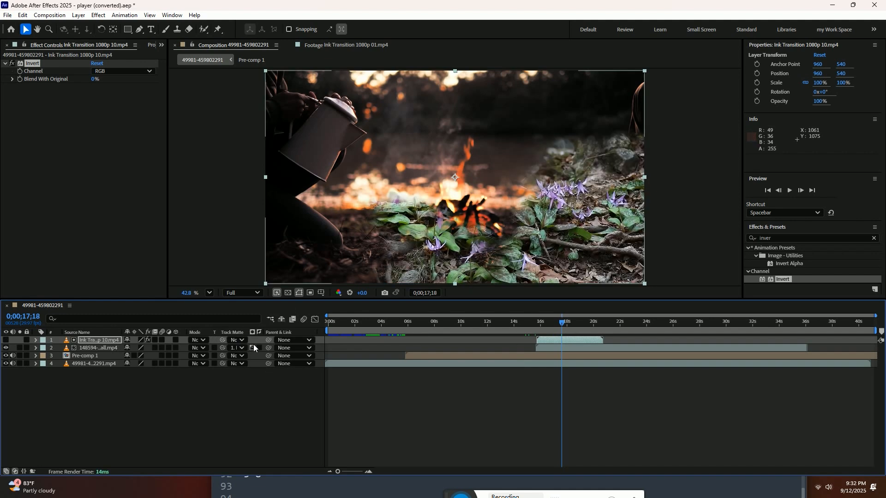
{"action": "mouse_move", "coordinate": [567, 322]}
{"action": "left_mouse_down"}
{"action": "mouse_move", "coordinate": [529, 325]}
{"action": "mouse_move", "coordinate": [549, 328]}
{"action": "mouse_move", "coordinate": [548, 347]}
{"action": "mouse_move", "coordinate": [549, 323]}
{"action": "mouse_move", "coordinate": [555, 335]}
{"action": "mouse_move", "coordinate": [554, 325]}
{"action": "mouse_move", "coordinate": [563, 329]}
{"action": "left_mouse_up"}
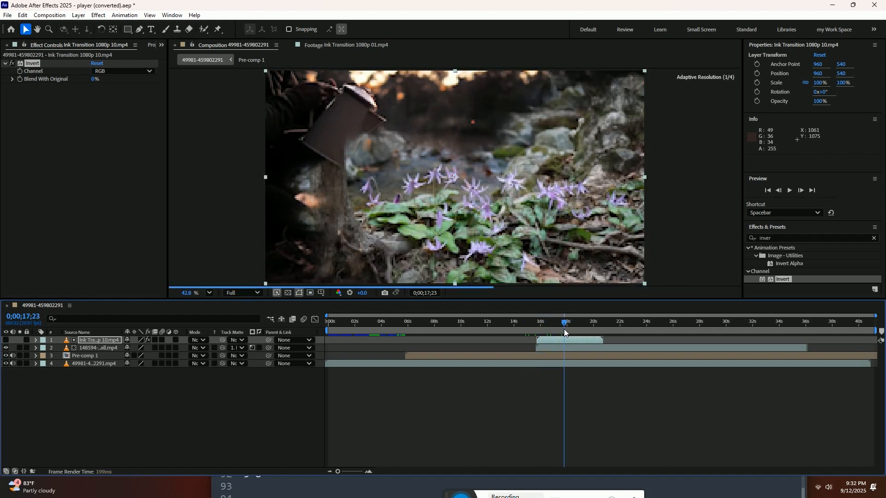
{"action": "left_click", "coordinate": [259, 348]}
Play back the second ink transition from 0;00;15;06 and examine when the ink starts to reveal the campfire clip
{"action": "left_click_drag", "start_coordinate": [563, 322], "coordinate": [548, 339]}
{"action": "key", "text": "space"}
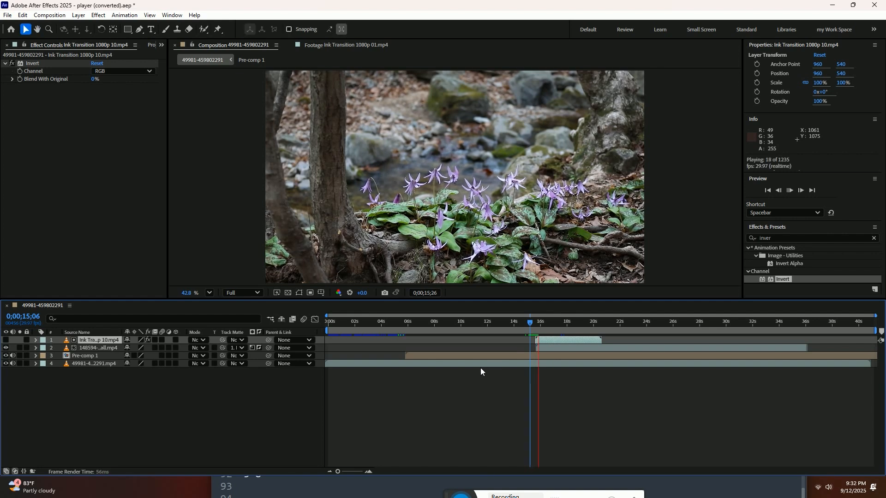
{"action": "key", "text": "space"}
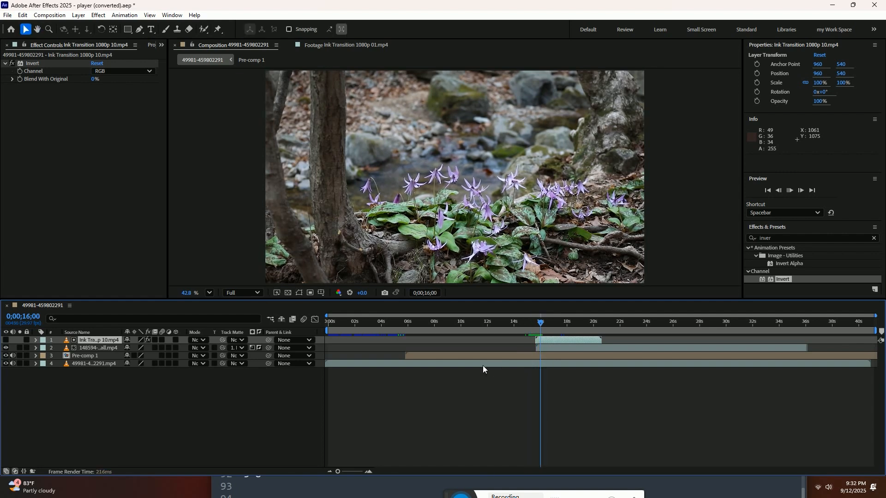
{"action": "key", "text": "space"}
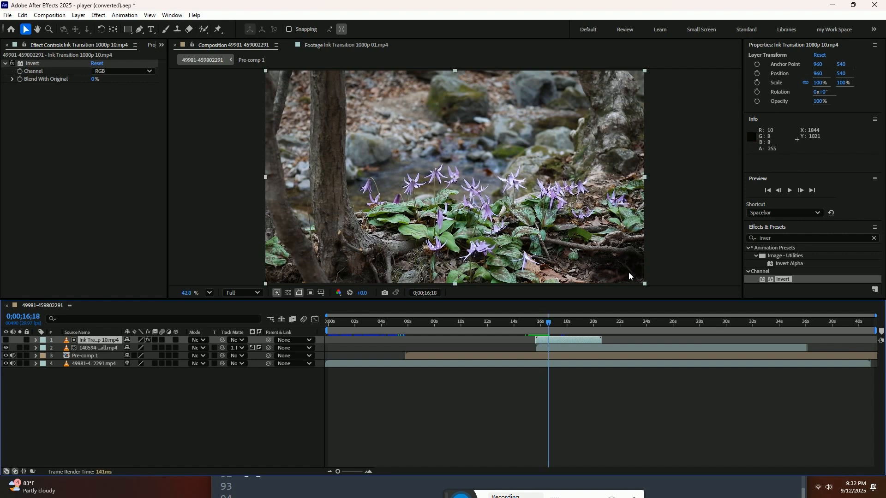
Trim the Ink Transition 1080p 10.mp4 layer's start at 0;00;16;11, realigning it with the campfire clip's start, and play back from 0;00;15;16
{"action": "left_click_drag", "start_coordinate": [549, 322], "coordinate": [546, 322]}
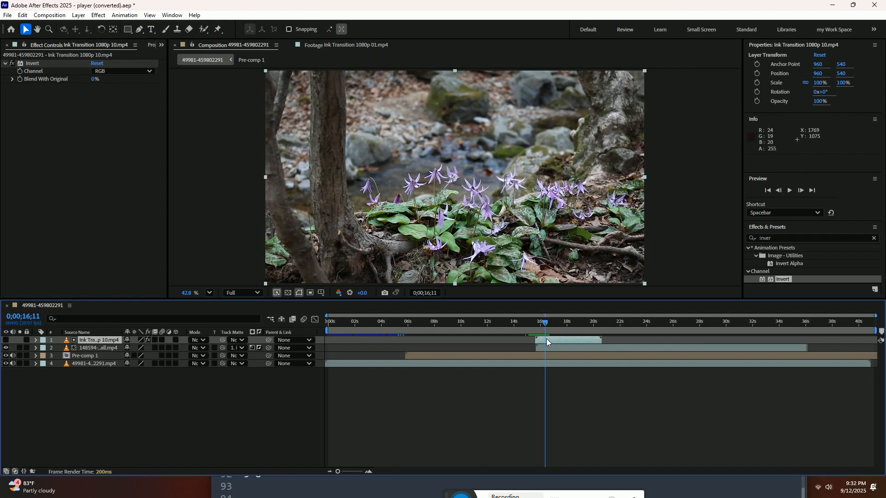
{"action": "left_click_drag", "start_coordinate": [563, 342], "coordinate": [555, 339]}
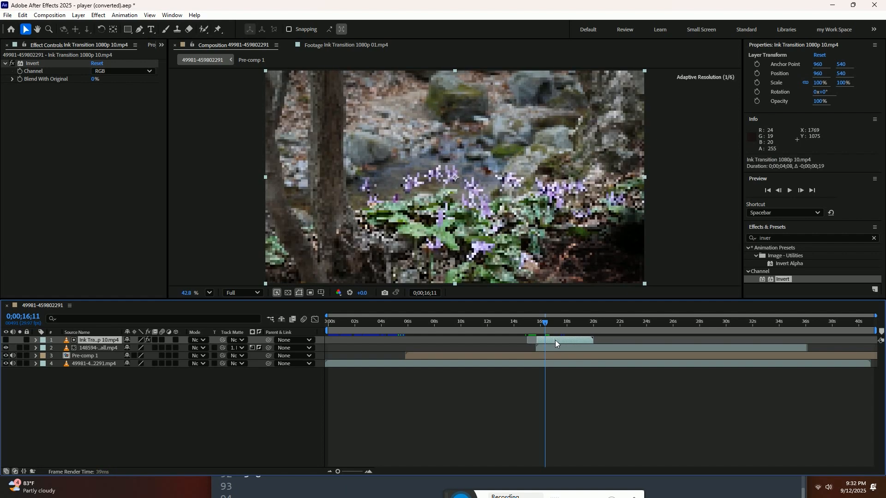
{"action": "left_click", "coordinate": [534, 325]}
{"action": "key", "text": "space"}
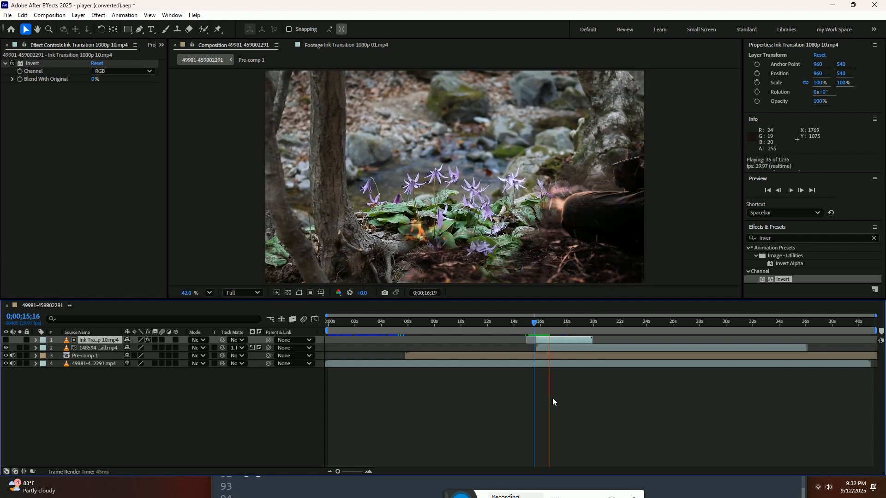
{"action": "left_click_drag", "start_coordinate": [564, 324], "coordinate": [643, 339]}
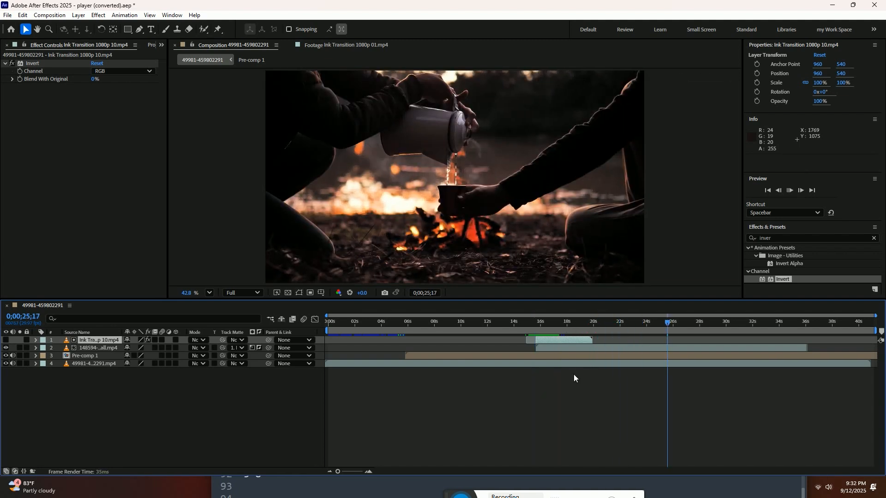
{"action": "key", "text": "space"}
{"action": "left_click_drag", "start_coordinate": [691, 329], "coordinate": [762, 326]}
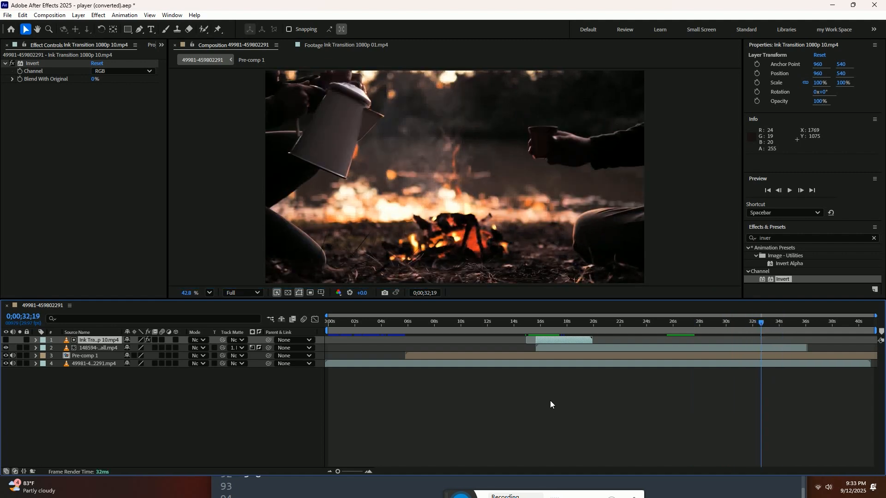
{"action": "left_click", "coordinate": [564, 347]}
{"action": "left_click", "coordinate": [564, 344], "text": "ctrl"}
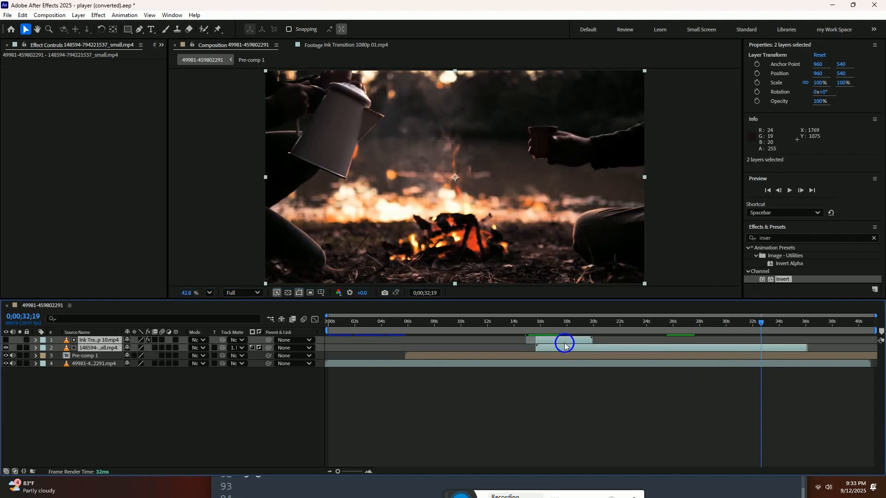
{"action": "right_click", "coordinate": [564, 343]}
{"action": "right_click", "coordinate": [105, 342]}
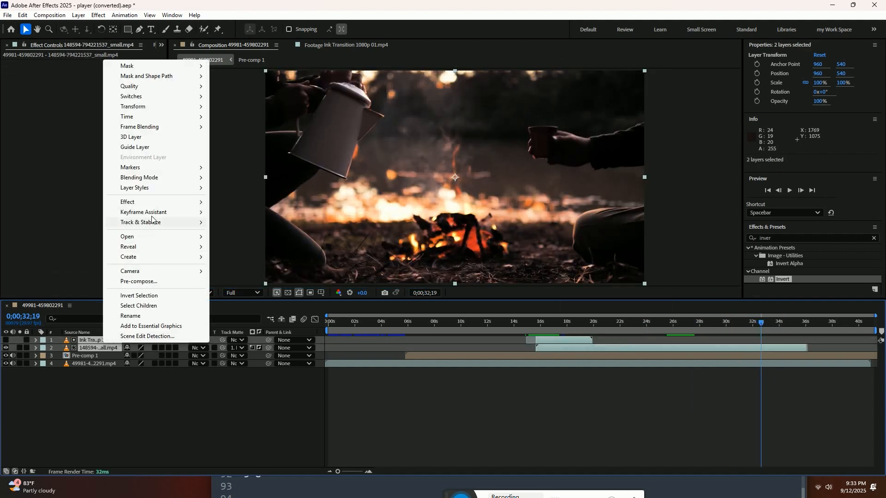
{"action": "left_click", "coordinate": [147, 282]}
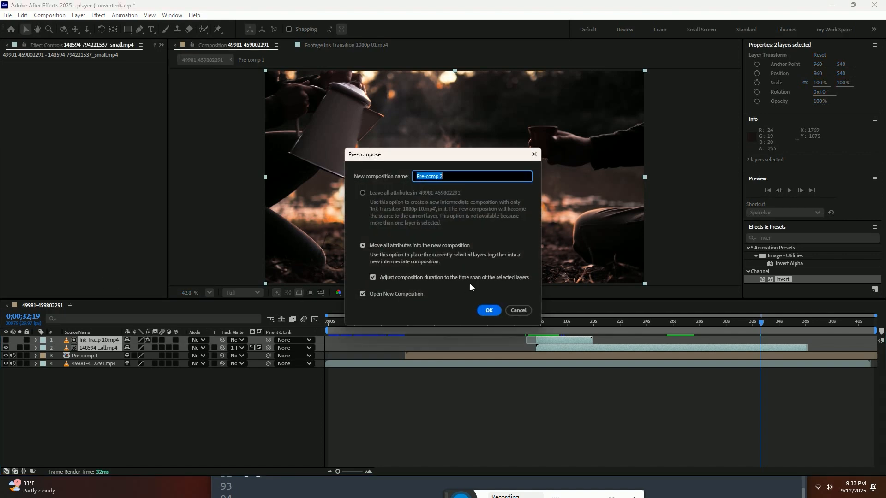
{"action": "left_click", "coordinate": [489, 311]}
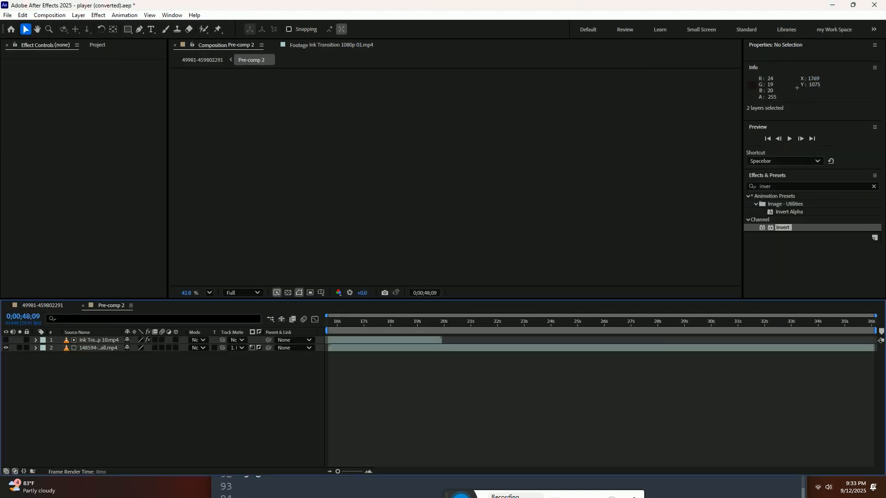
{"action": "left_click", "coordinate": [52, 307]}
{"action": "left_click_drag", "start_coordinate": [562, 322], "coordinate": [733, 326]}
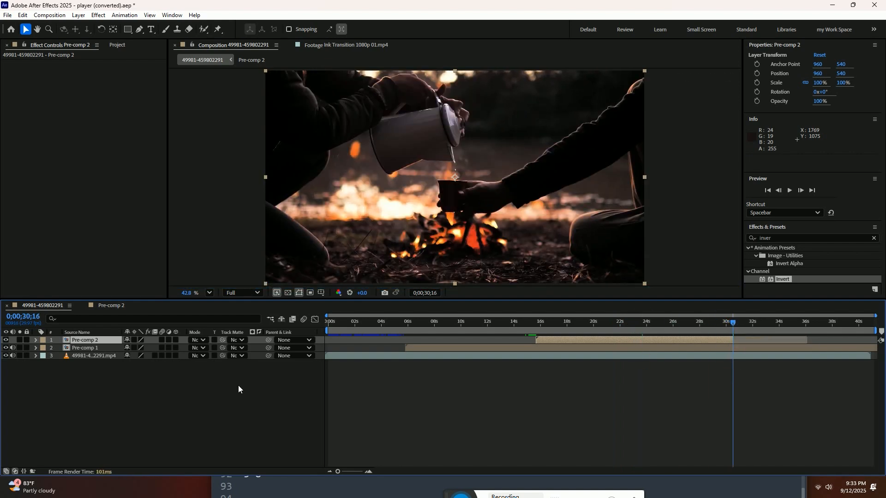
{"action": "key", "text": "ctrl+a"}
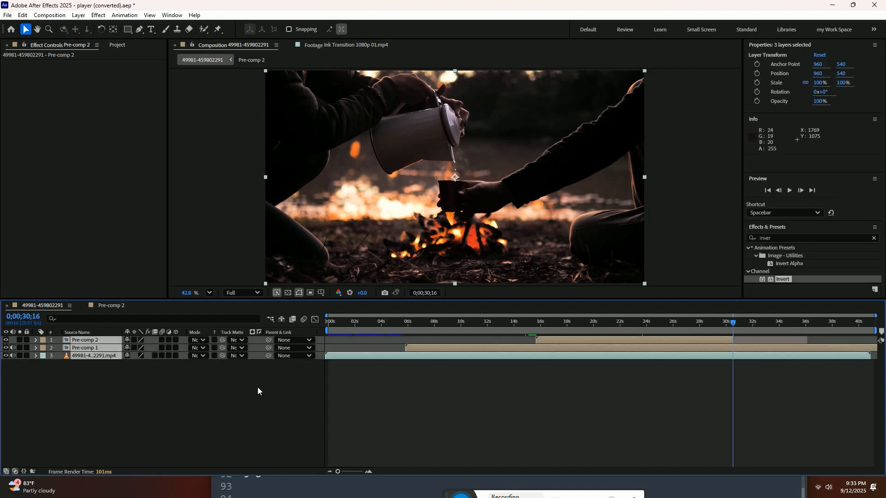
{"action": "key", "text": "alt+bracketright"}
Shorten the work area's end to about 0;00;31;06 and trim the composition to the work area
{"action": "left_click_drag", "start_coordinate": [878, 330], "coordinate": [736, 334]}
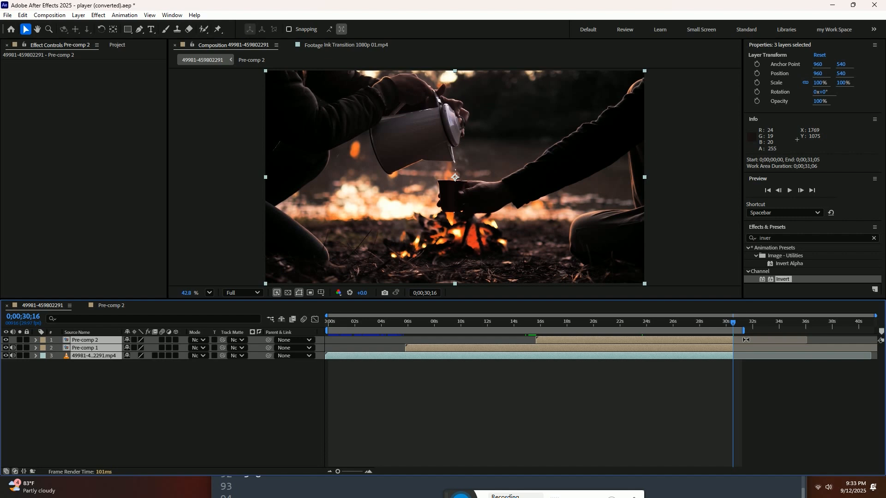
{"action": "right_click", "coordinate": [726, 332]}
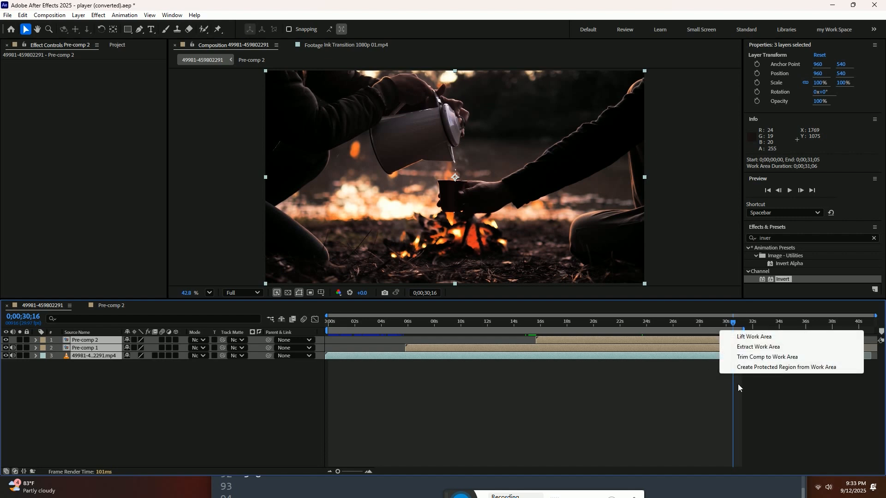
{"action": "left_click", "coordinate": [785, 357]}
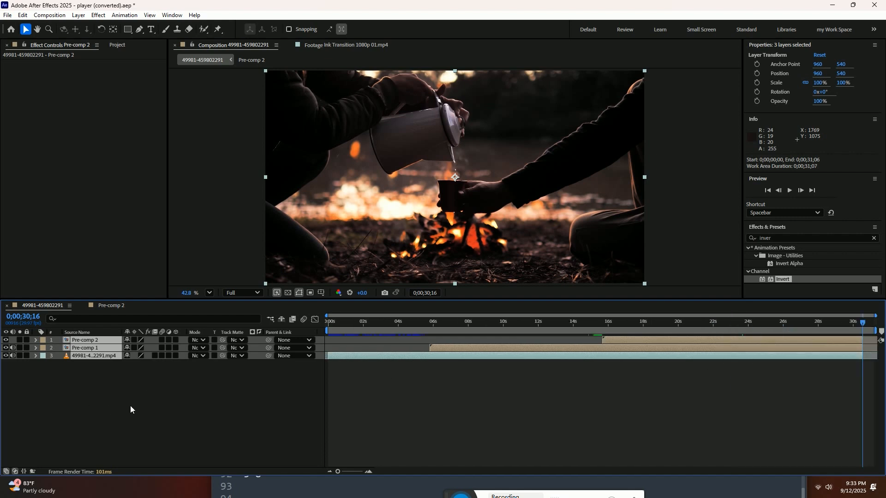
{"action": "key", "text": "ctrl+m"}
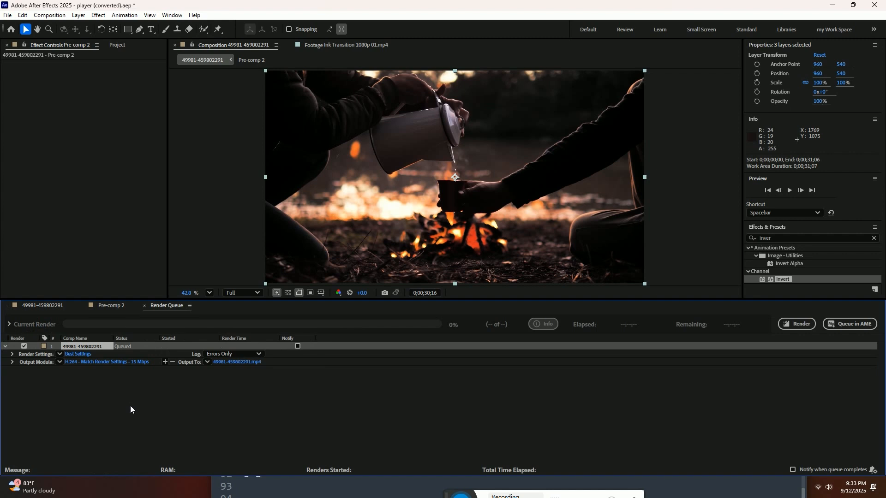
{"action": "left_click", "coordinate": [134, 362]}
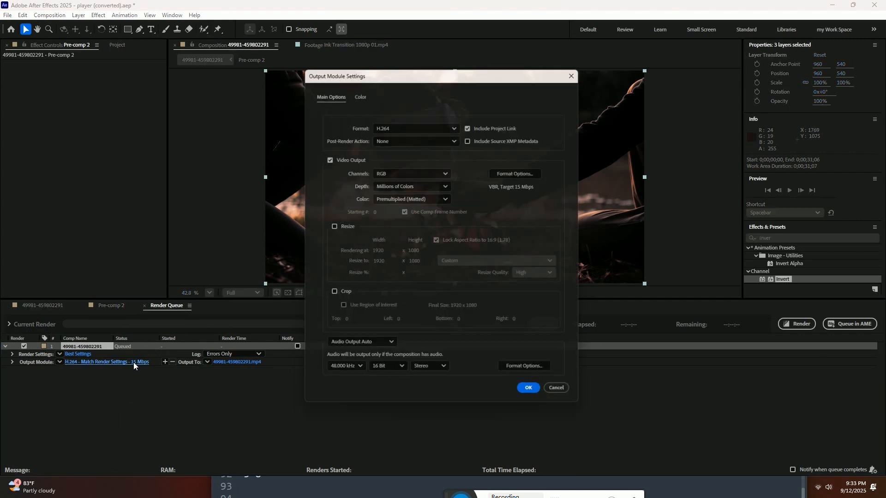
{"action": "left_click", "coordinate": [563, 396]}
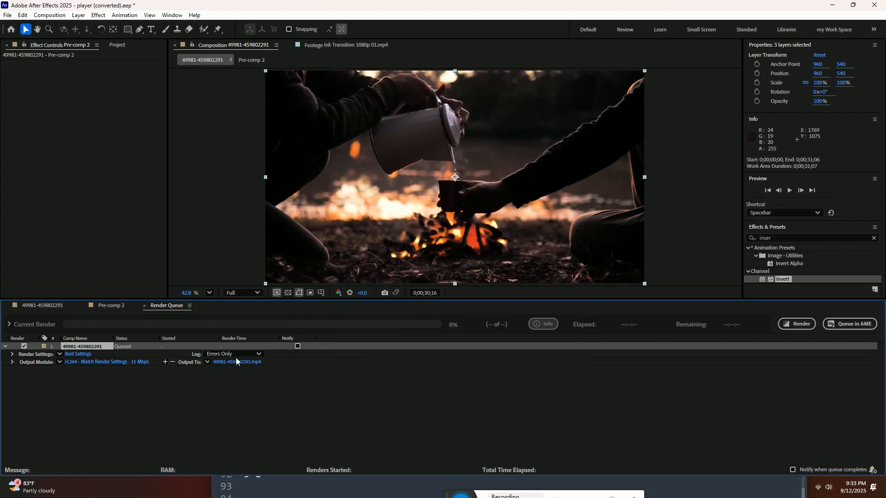
Set the render output file to Ink Trangition in the Desktop folder, replacing the existing file of that name
{"action": "left_click", "coordinate": [207, 362]}
{"action": "left_click", "coordinate": [317, 373]}
{"action": "left_click", "coordinate": [247, 364]}
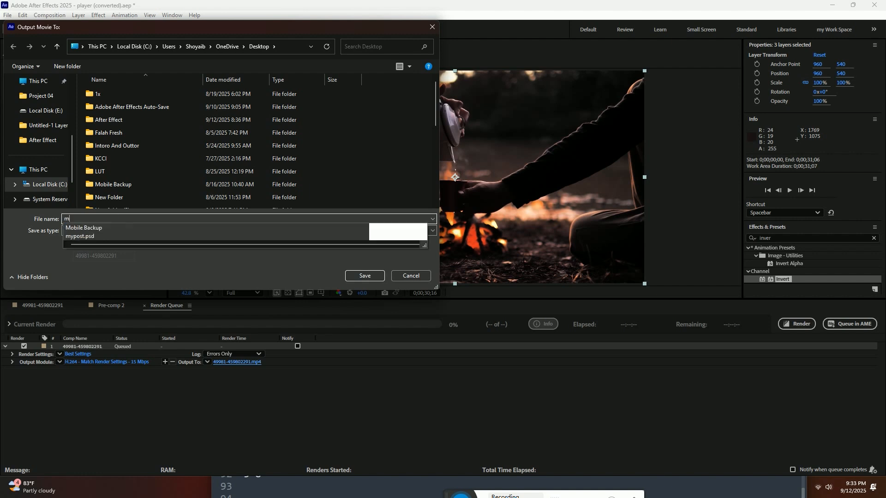
{"action": "key", "text": "BackSpace"}
{"action": "key", "text": "BackSpace"}
{"action": "key", "text": "BackSpace"}
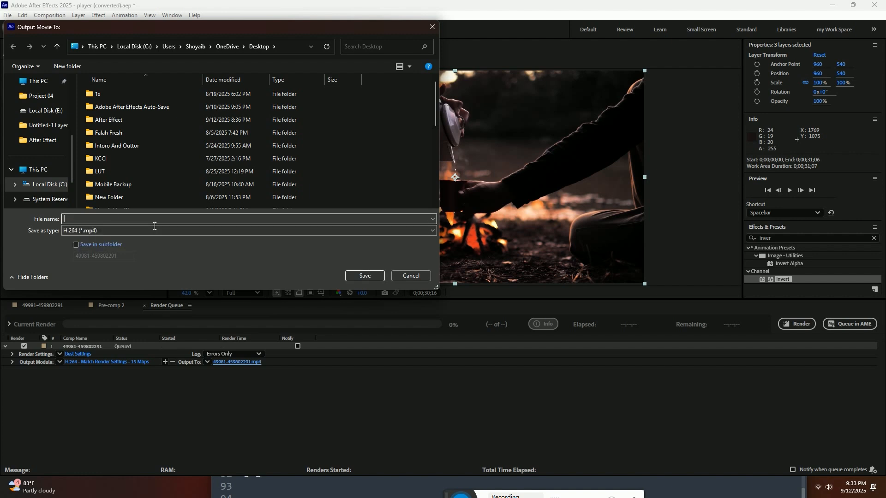
{"action": "type", "text": "Ink Trangition"}
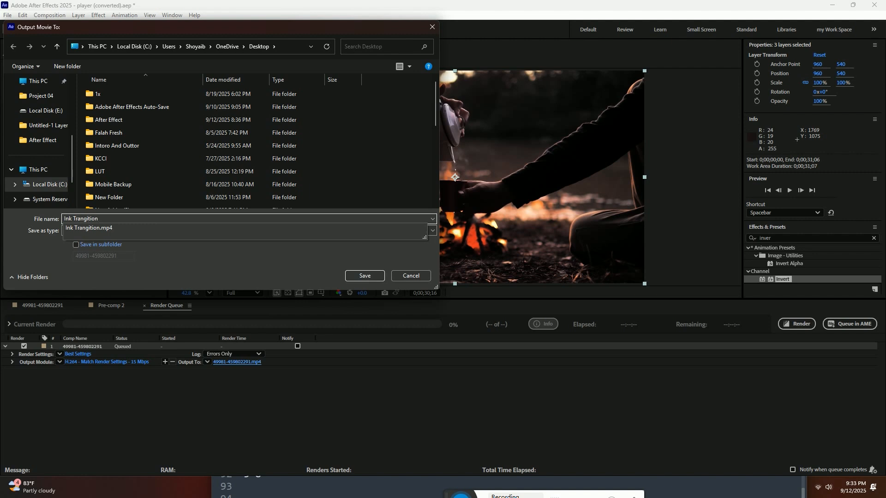
{"action": "key", "text": "Return"}
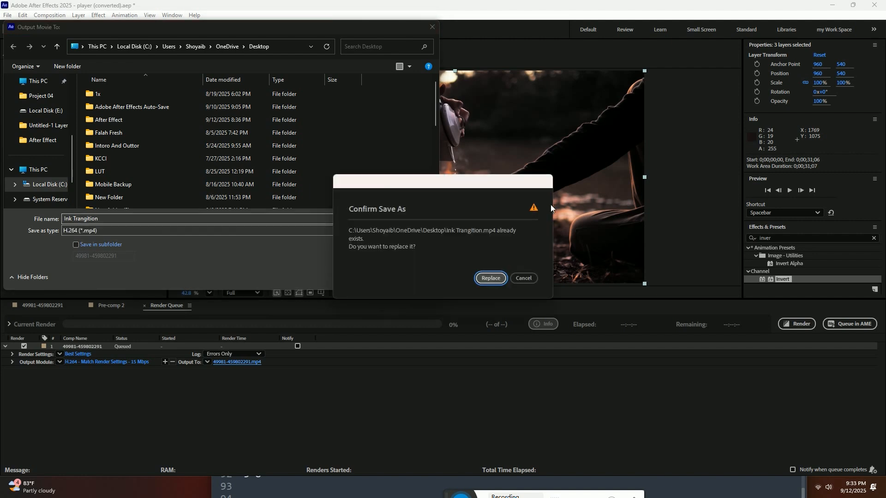
{"action": "left_click", "coordinate": [491, 279]}
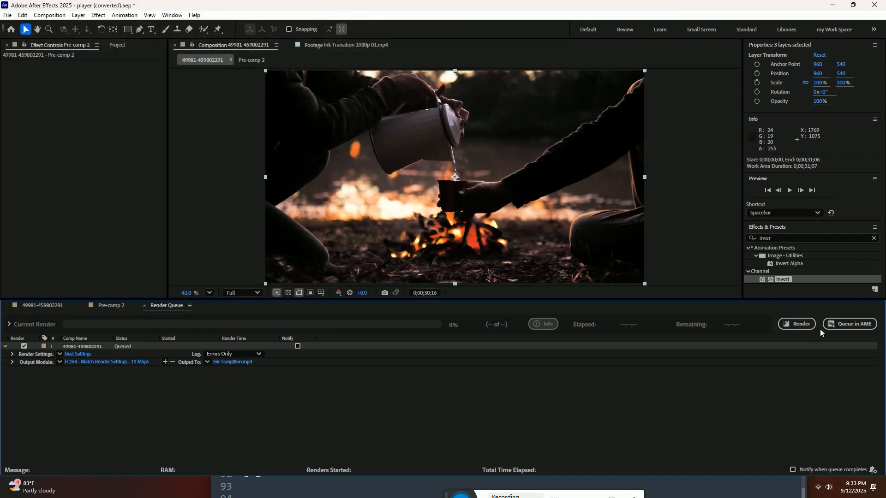
{"action": "left_click", "coordinate": [799, 324]}
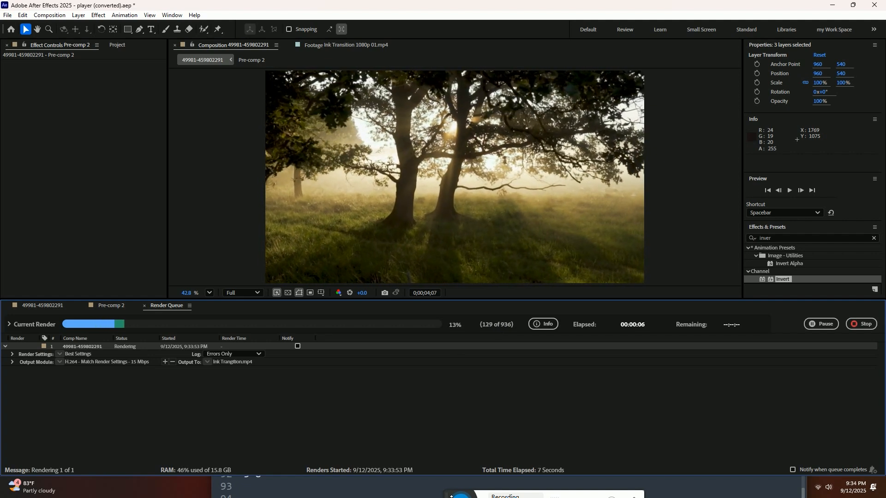
{"action": "mouse_move", "coordinate": [471, 451]}
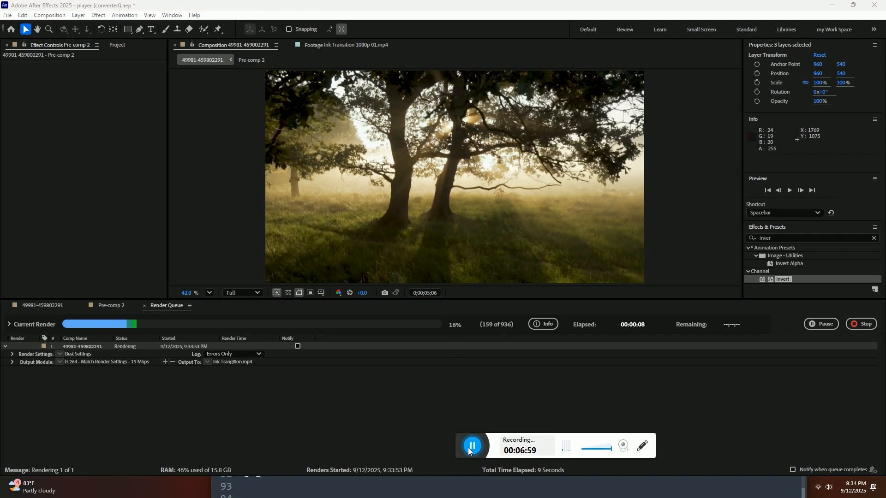
{"action": "left_click", "coordinate": [470, 447]}
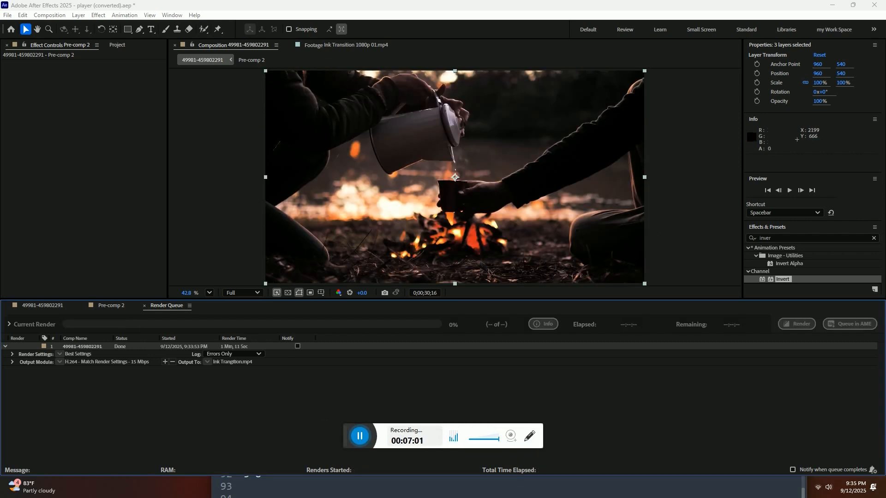
Clear away the open windows and switch to the Desktop folder in File Explorer to locate the rendered video
{"action": "left_click", "coordinate": [831, 8]}
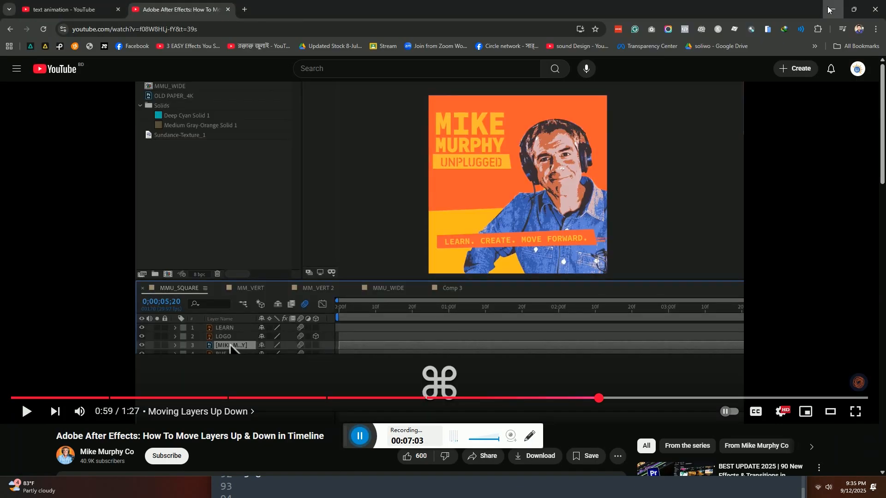
{"action": "left_click", "coordinate": [830, 9]}
{"action": "left_click", "coordinate": [830, 10]}
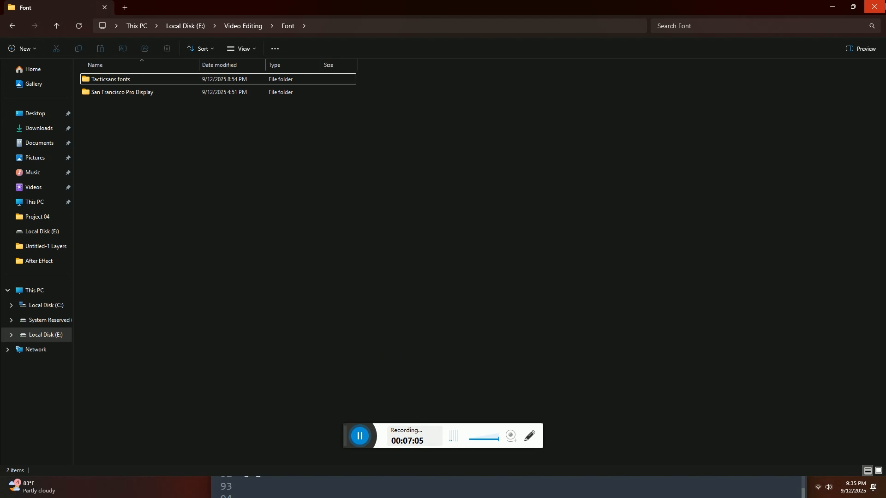
{"action": "left_click", "coordinate": [833, 7]}
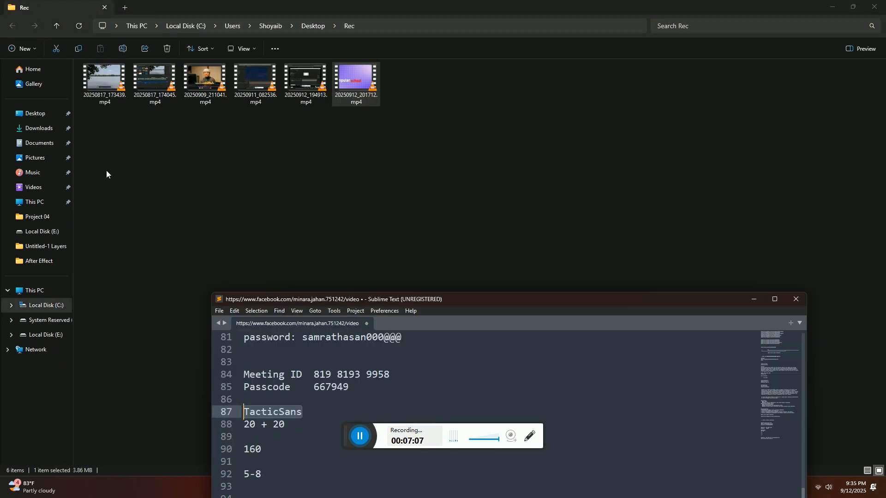
{"action": "left_click", "coordinate": [236, 142]}
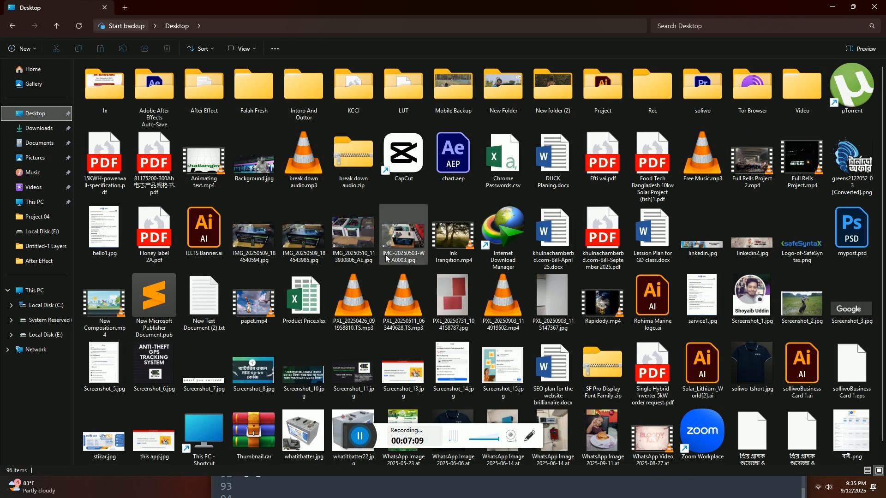
{"action": "scroll", "coordinate": [587, 315], "scroll_direction": "down", "scroll_amount": 2}
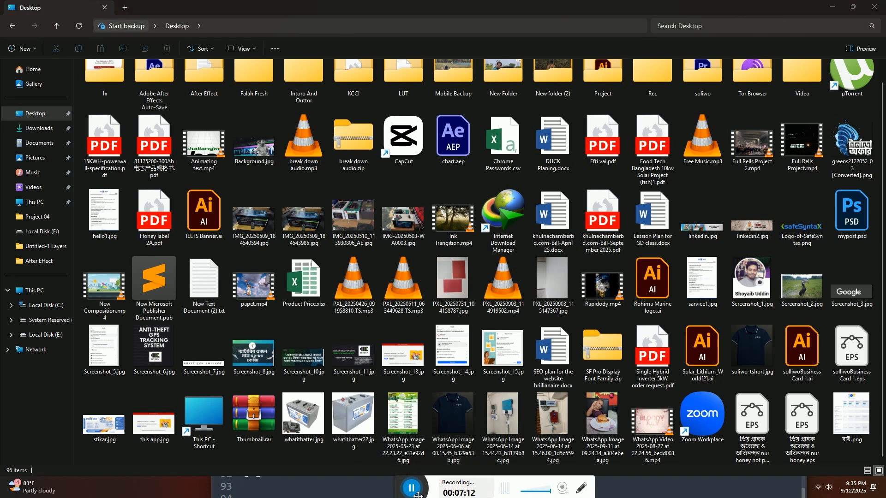
Play the rendered Ink Trangition.mp4 in VLC media player to review the ink transitions, and close the player
{"action": "left_click", "coordinate": [361, 247]}
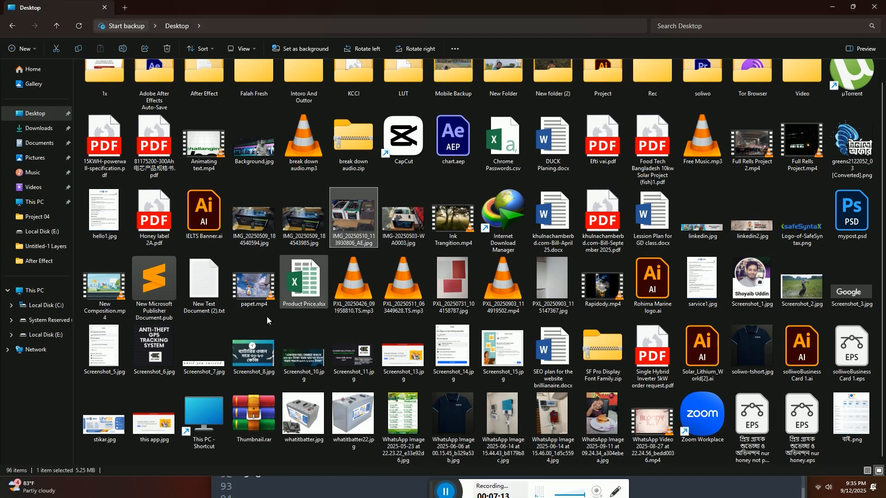
{"action": "key", "text": "Right"}
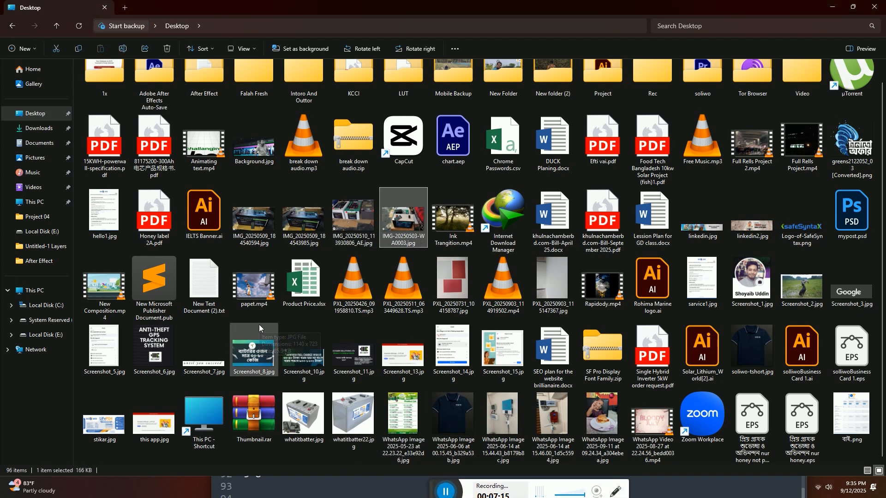
{"action": "left_click", "coordinate": [462, 215]}
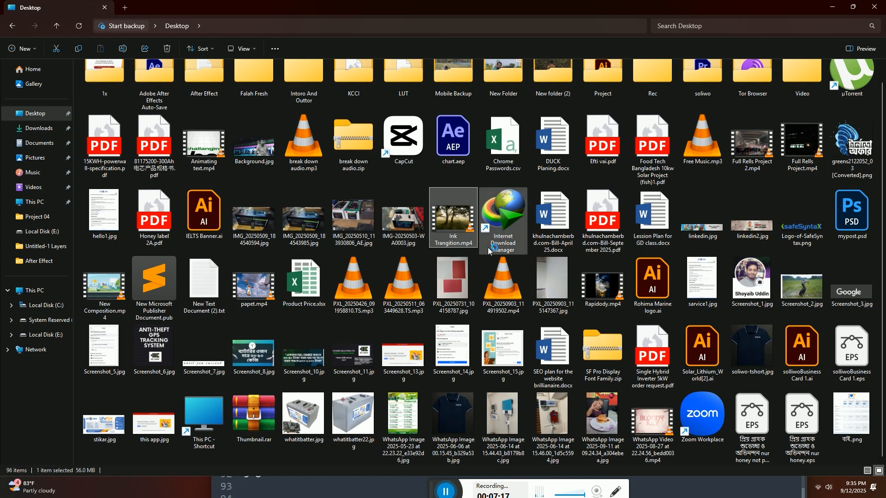
{"action": "key", "text": "Return"}
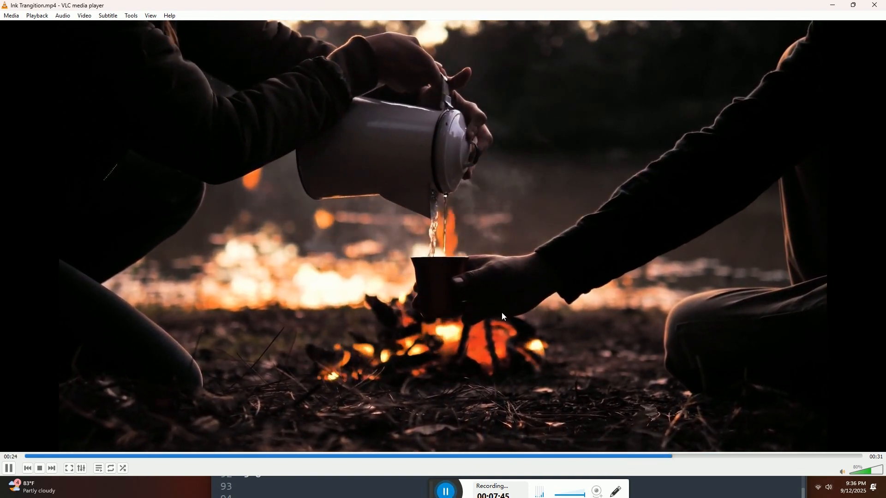
{"action": "left_click", "coordinate": [876, 6]}
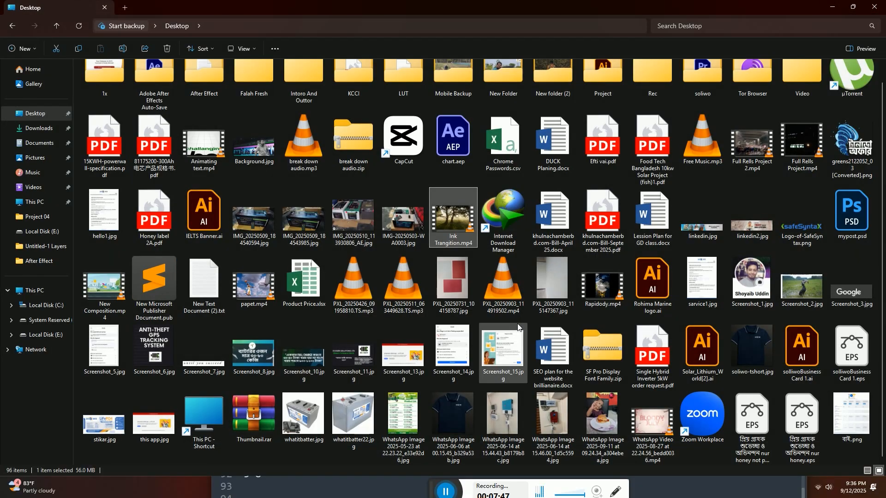